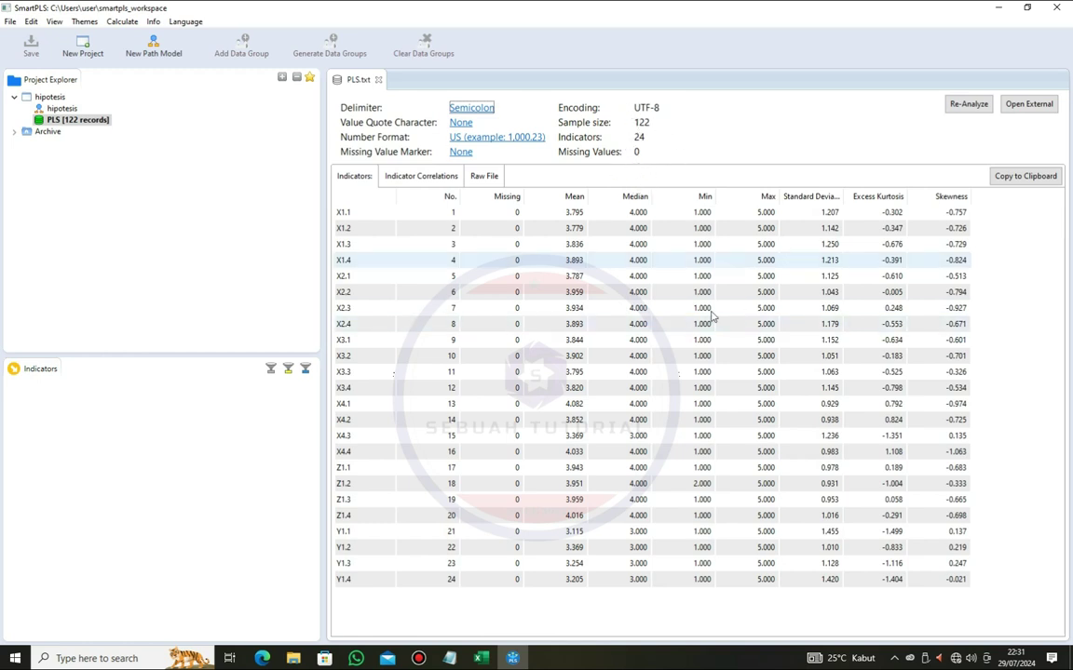
- Switch to the PLS workbook in Excel and review the indicator response data from X1.1 to Y1.4
click(484, 661)
click(481, 533)
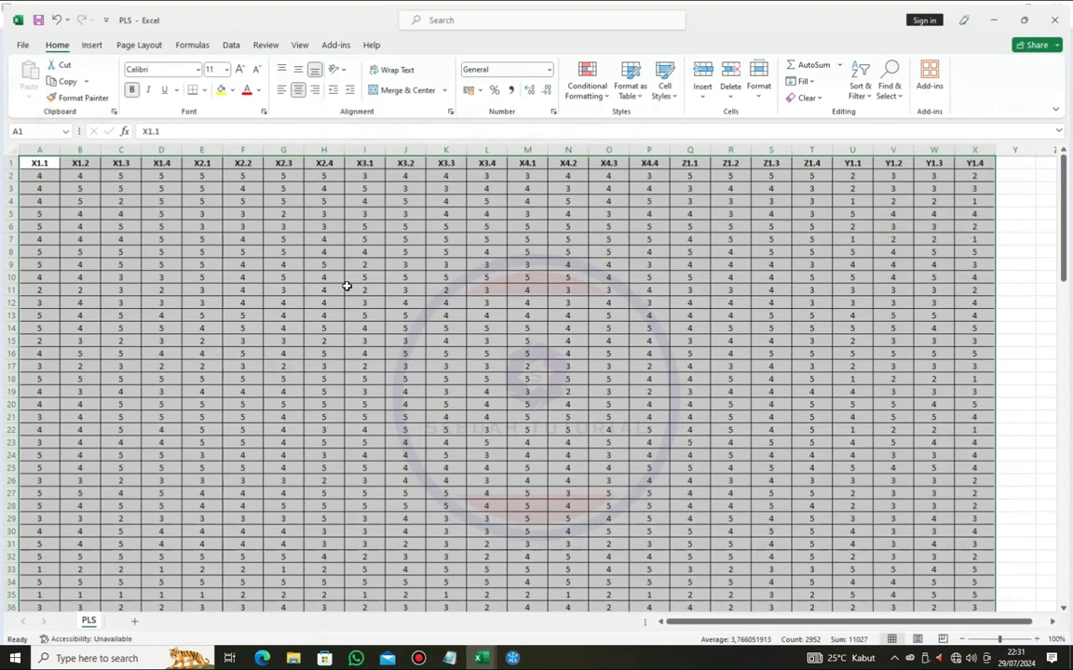
scroll(784, 562, right, 1)
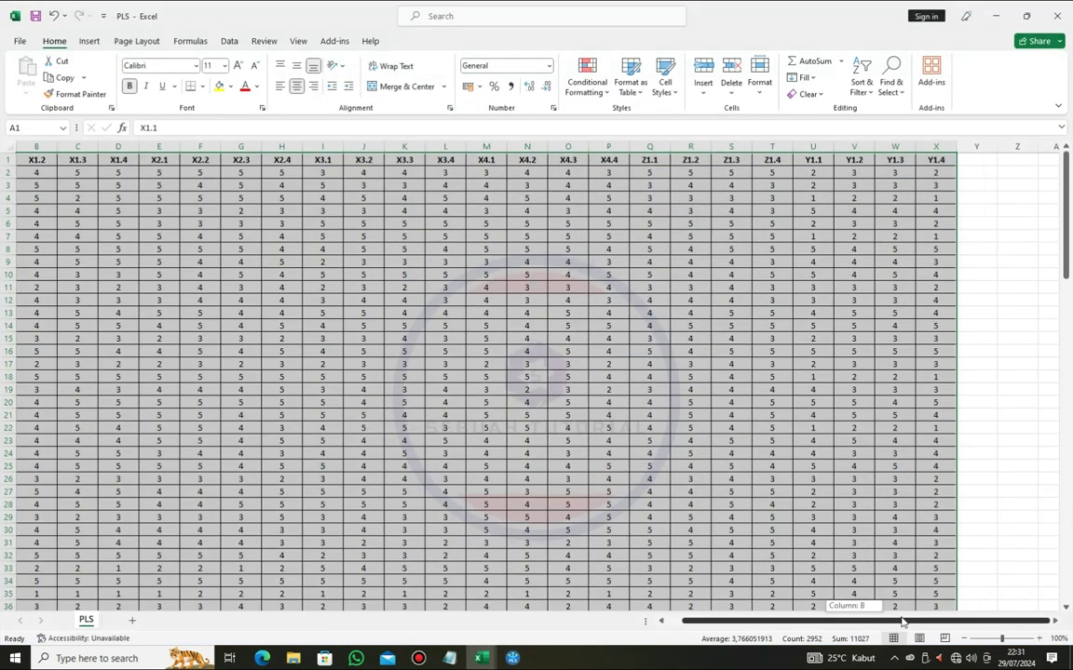
click(484, 402)
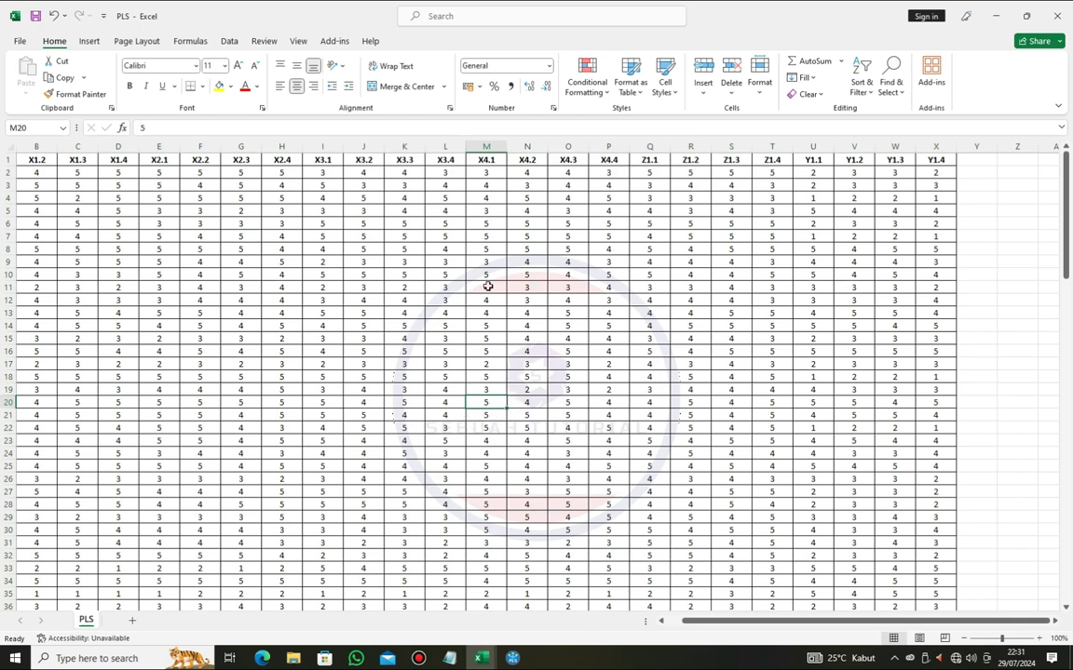
click(719, 466)
click(323, 415)
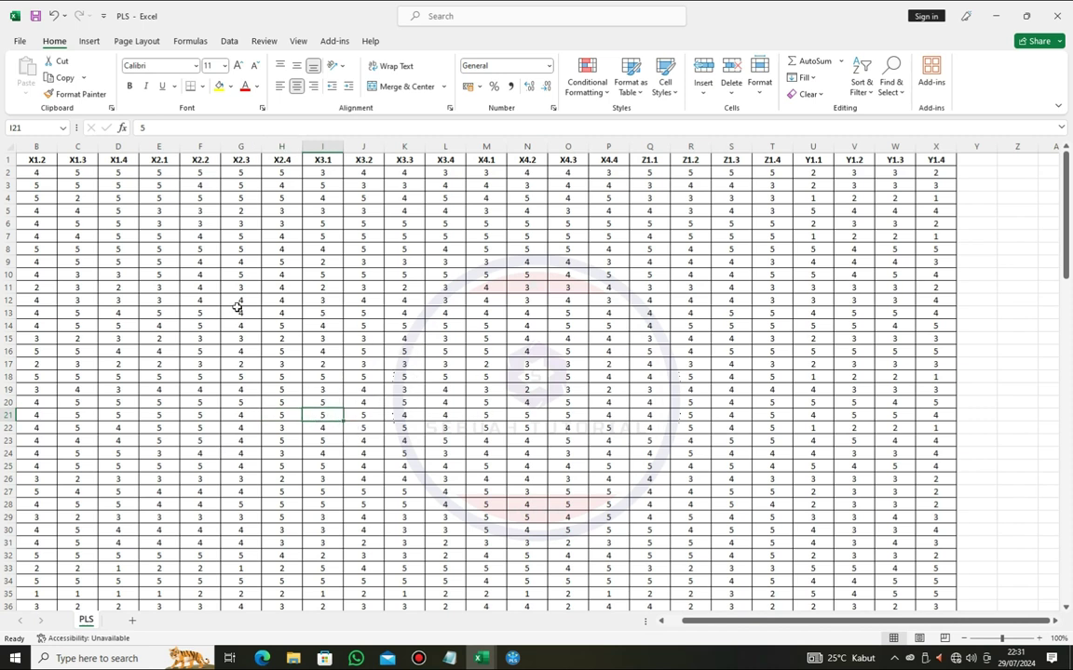
- Switch back to SmartPLS 3, open the hipotesis path model and shift construct Z with its indicators slightly down
click(512, 659)
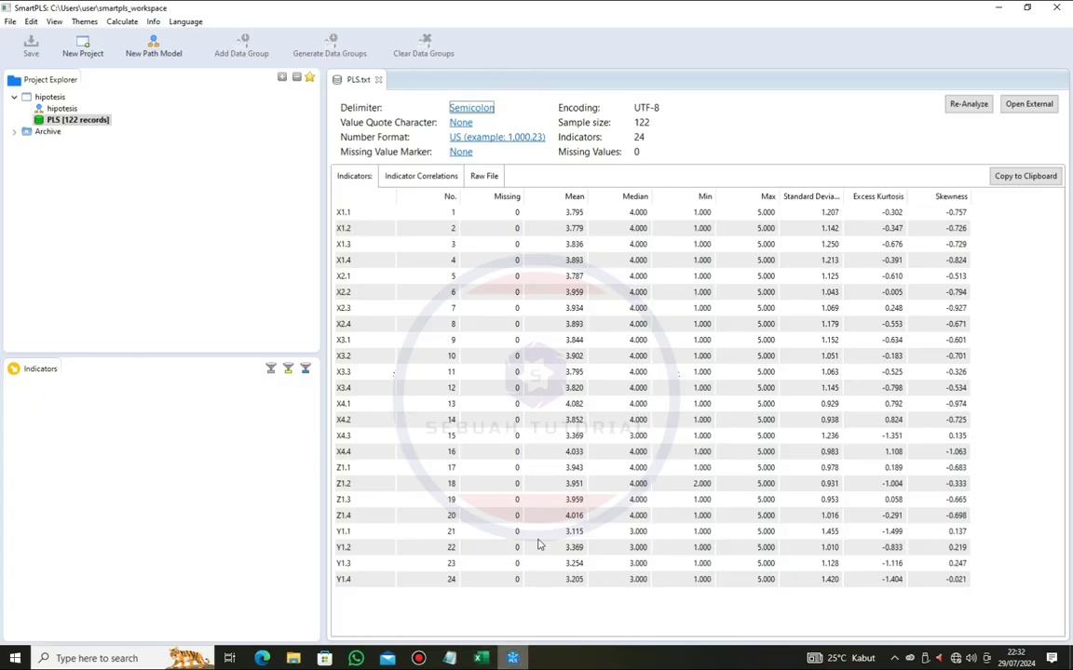
double_click(58, 109)
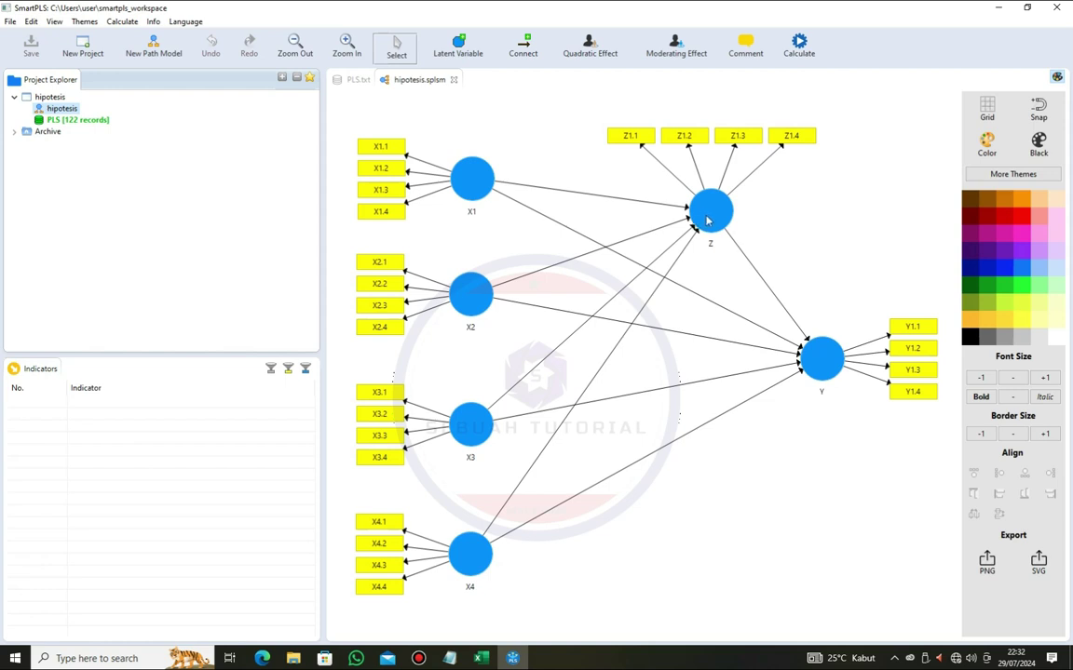
mouse_move(708, 221)
mouse_down()
mouse_move(702, 259)
mouse_move(705, 240)
mouse_up()
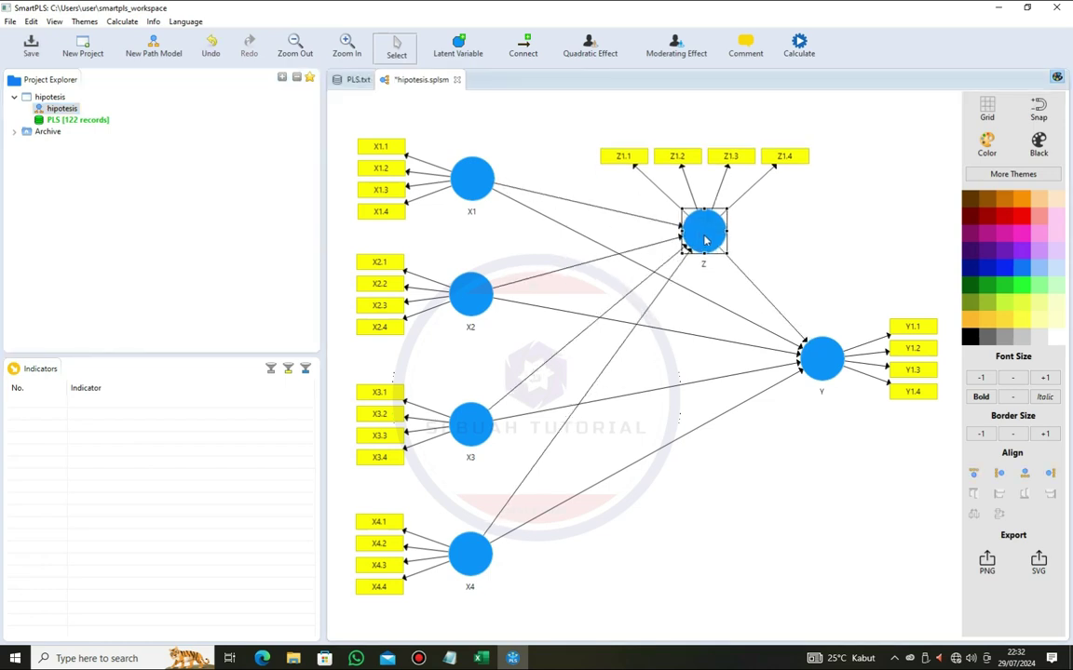
click(753, 244)
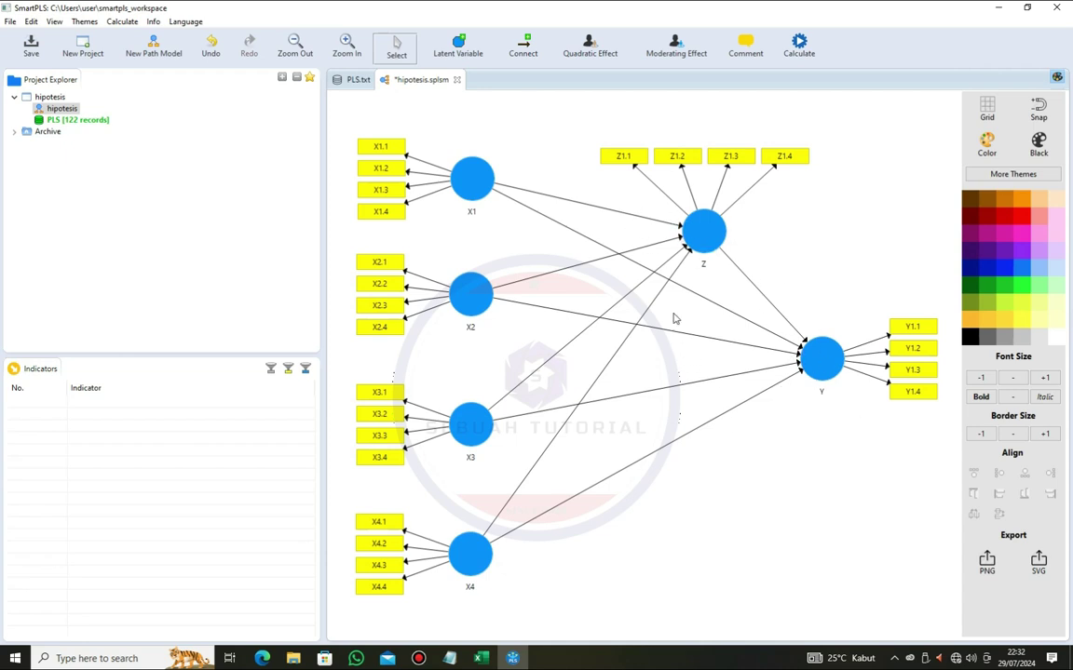
- Run basic bootstrapping on the hipotesis model with 500 subsamples, two-tailed at 0.05, and close the resulting report
click(799, 47)
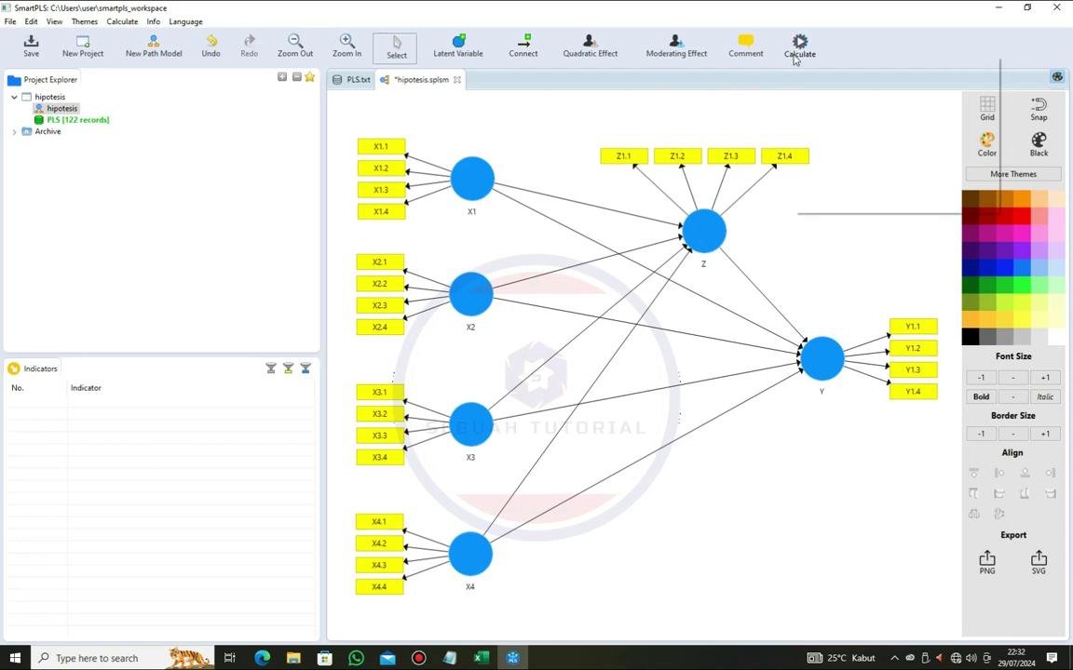
click(745, 71)
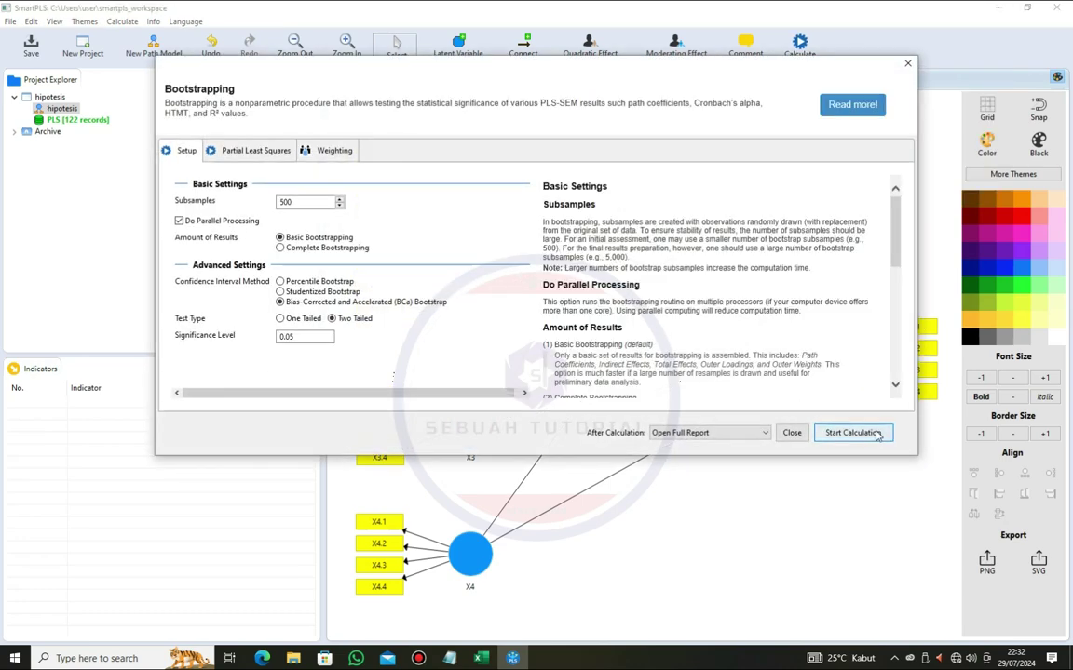
click(852, 432)
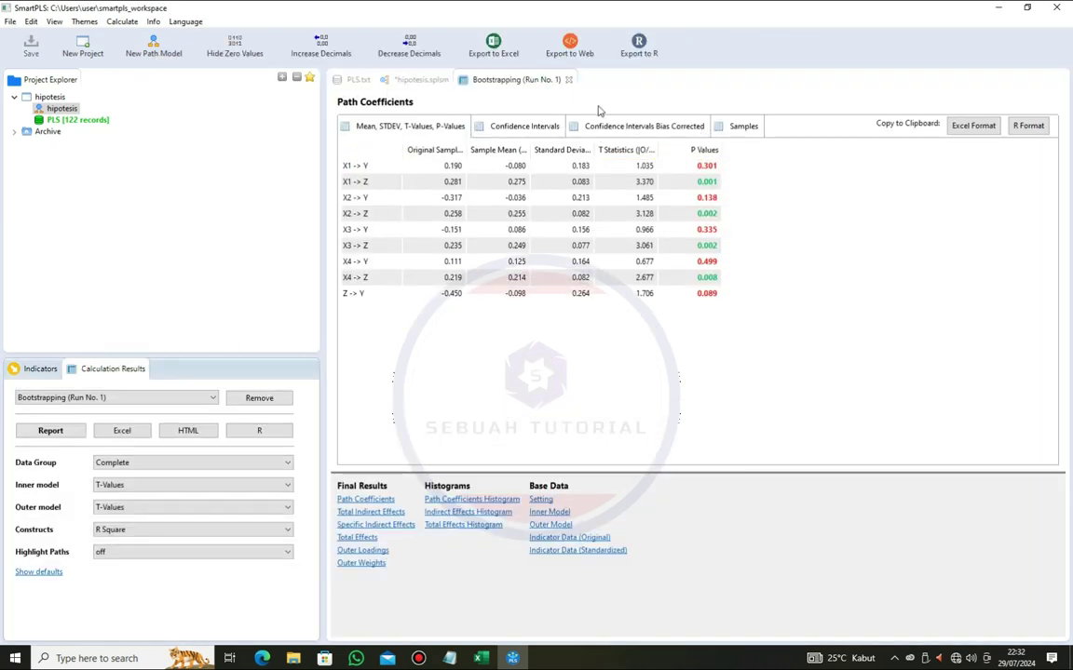
click(569, 79)
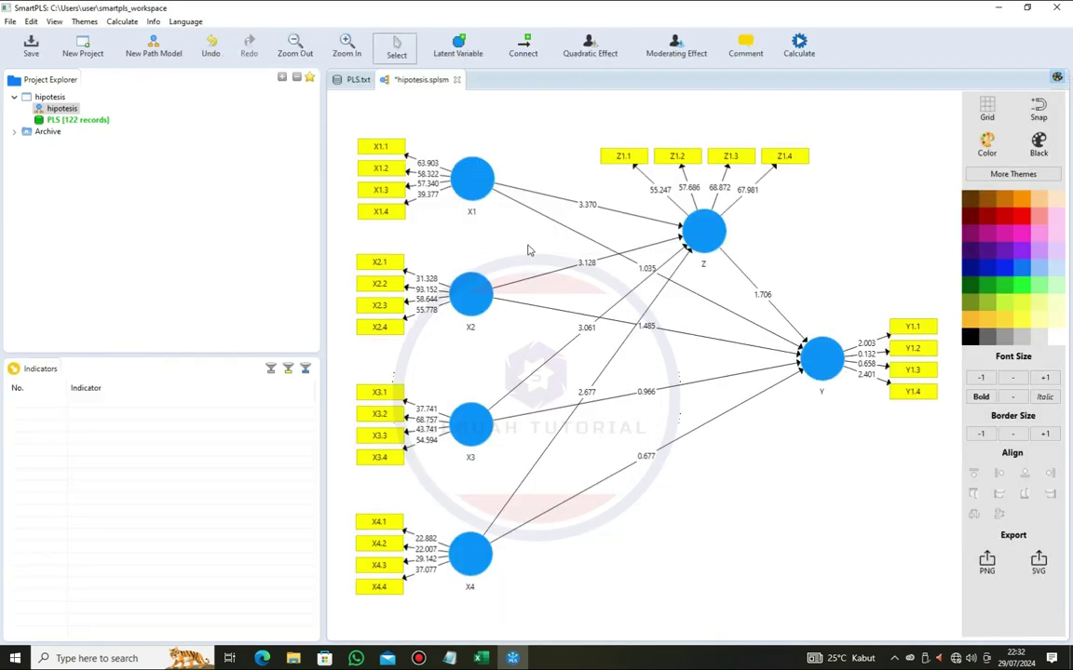
- Run the bootstrapping calculation again with the same 500-subsample, bias-corrected and accelerated settings, opening the full report
click(800, 47)
click(821, 78)
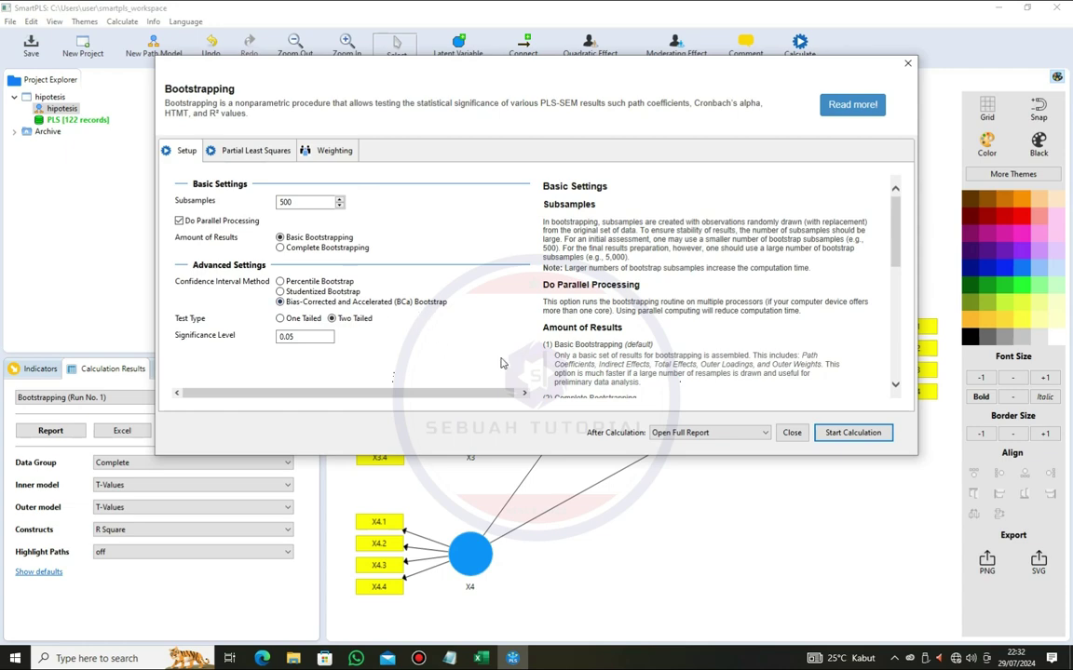
click(852, 432)
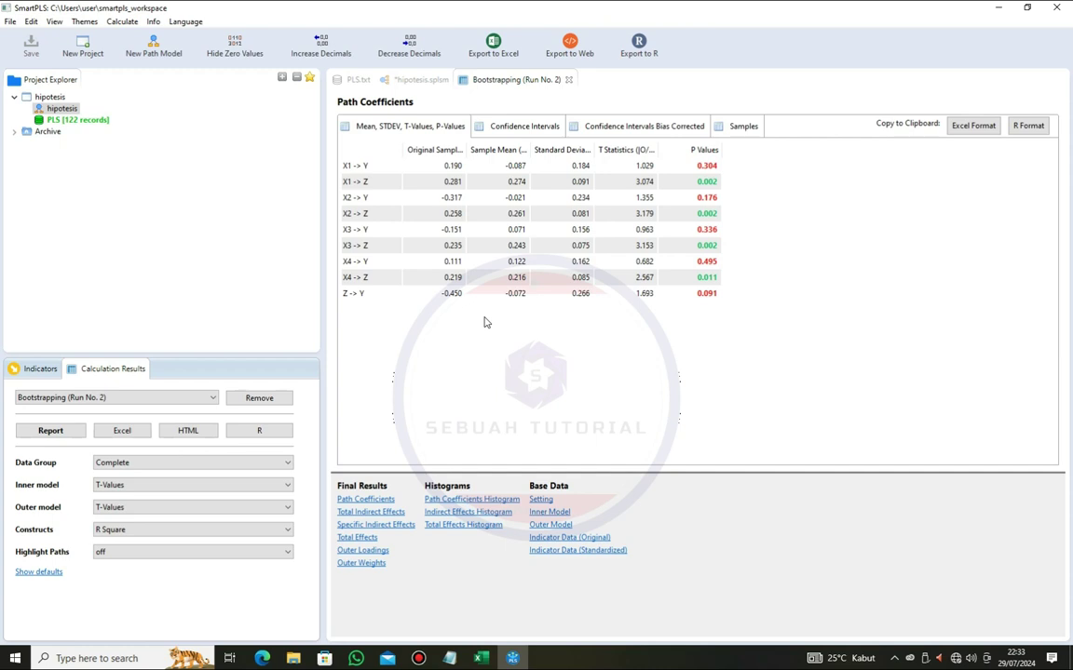
- Examine the T statistics and P values for the specific indirect effects and the path coefficients
click(382, 525)
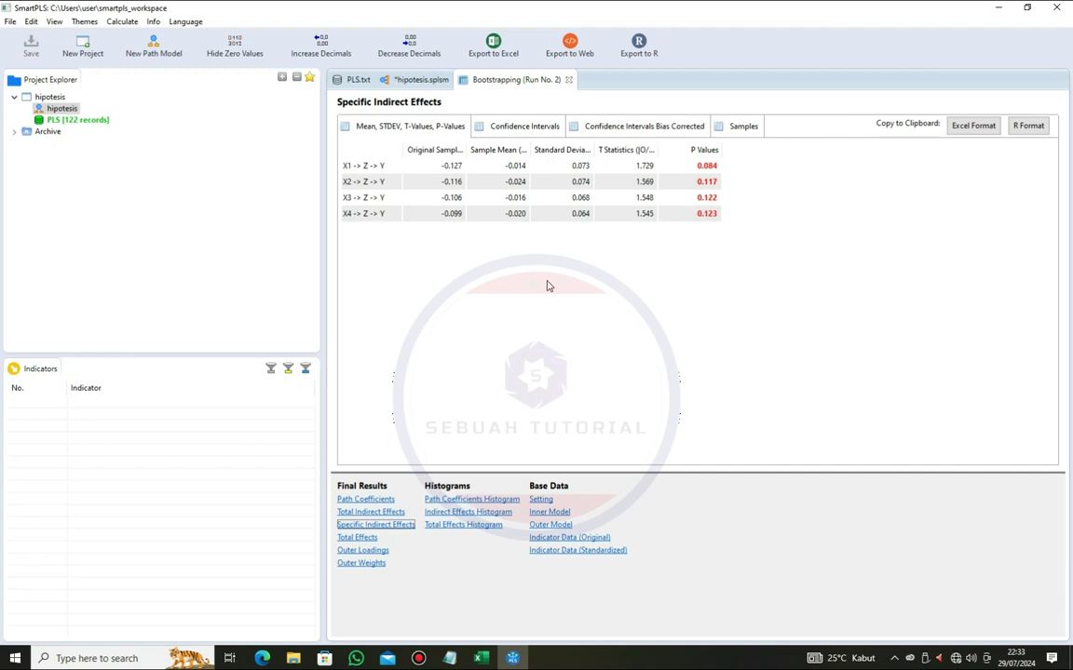
click(365, 500)
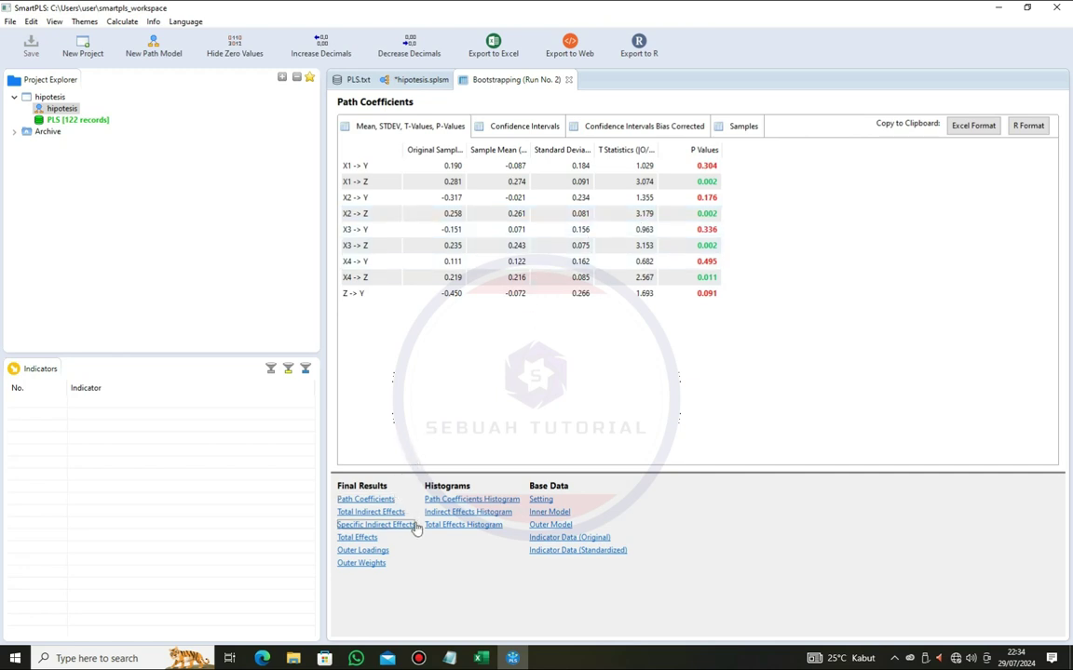
click(376, 524)
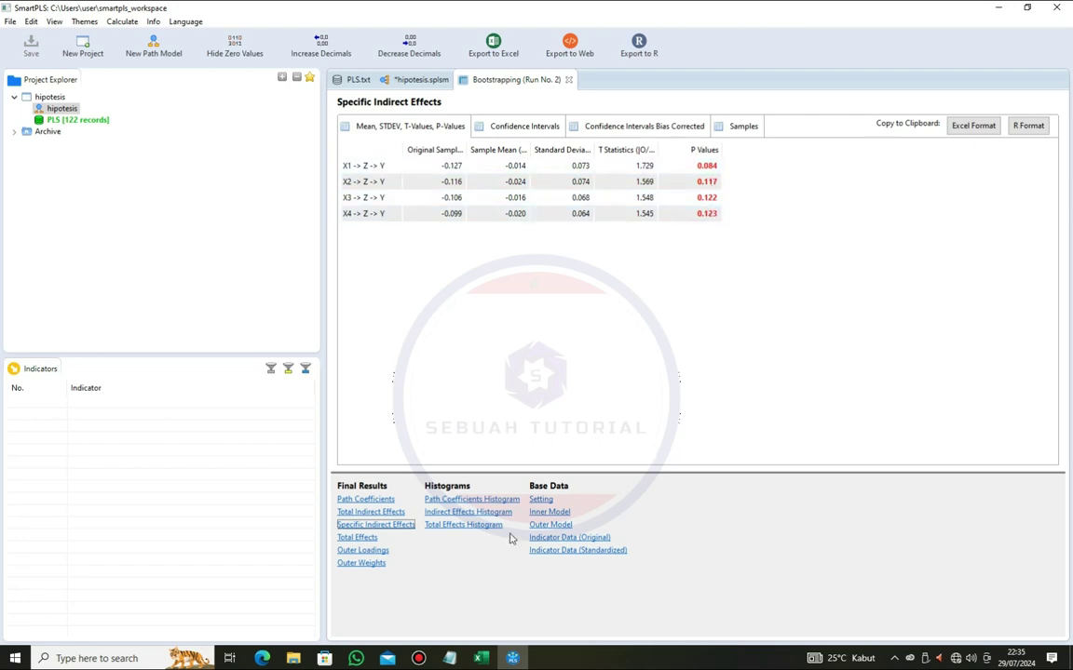
- Switch to the Data workbook in Excel and inspect the empty input table and formula columns on the Rumus sheet
mouse_move(481, 658)
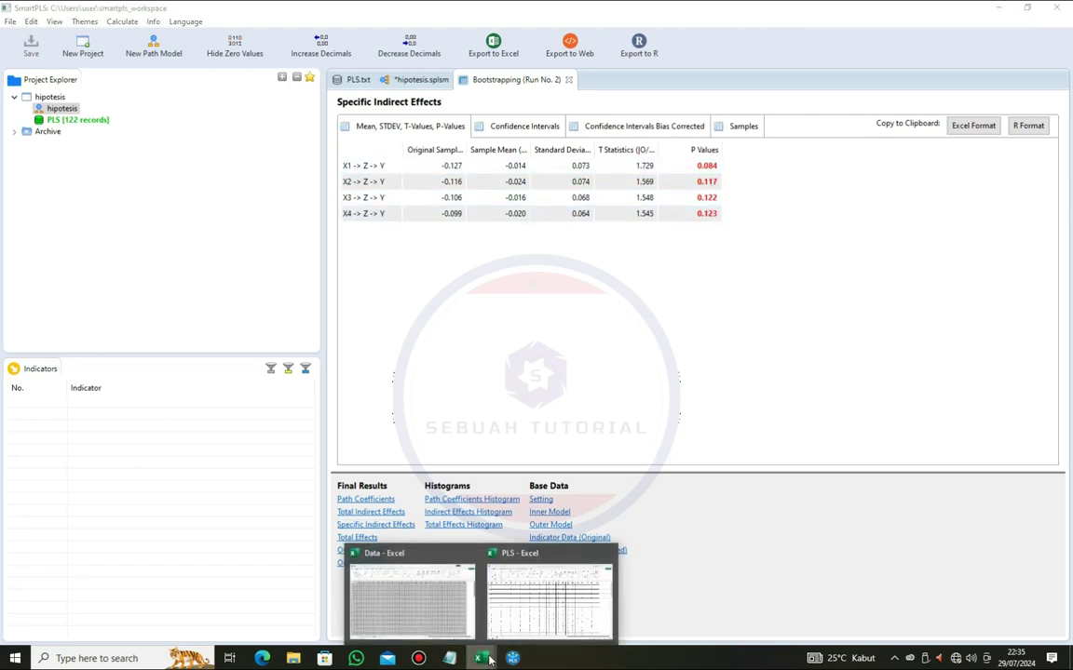
click(438, 605)
click(527, 326)
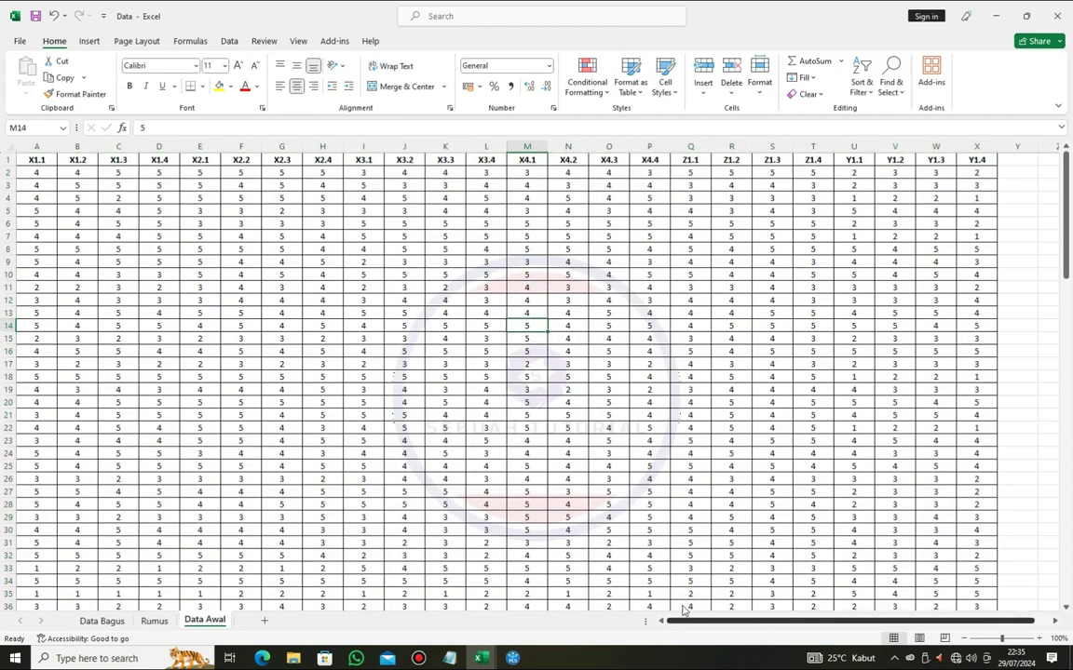
click(153, 620)
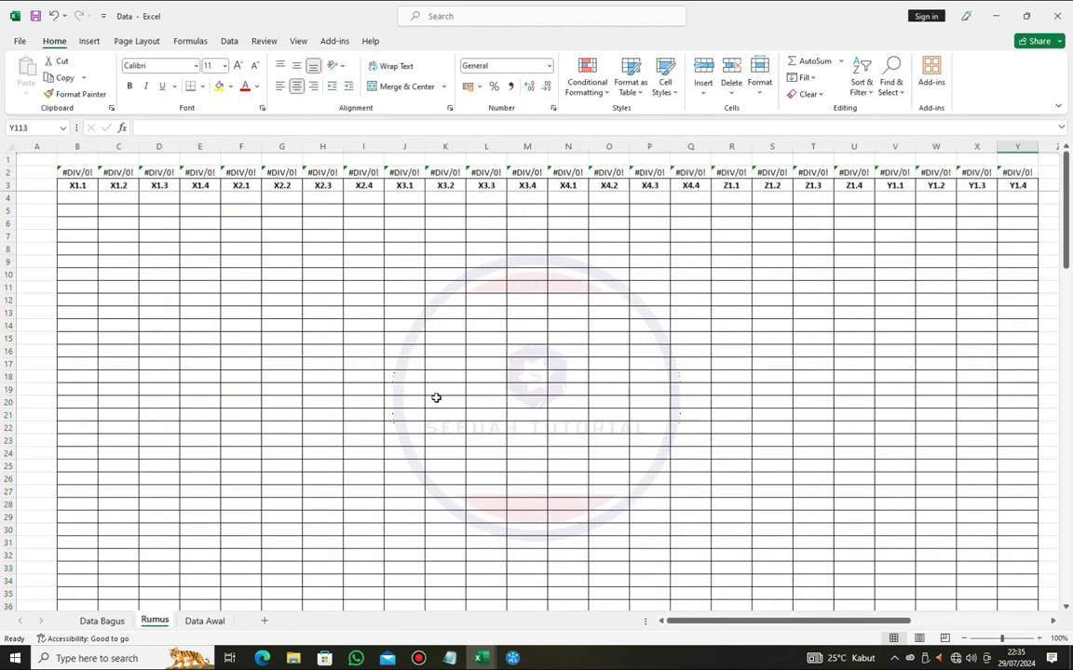
click(78, 236)
scroll(996, 489, right, 5)
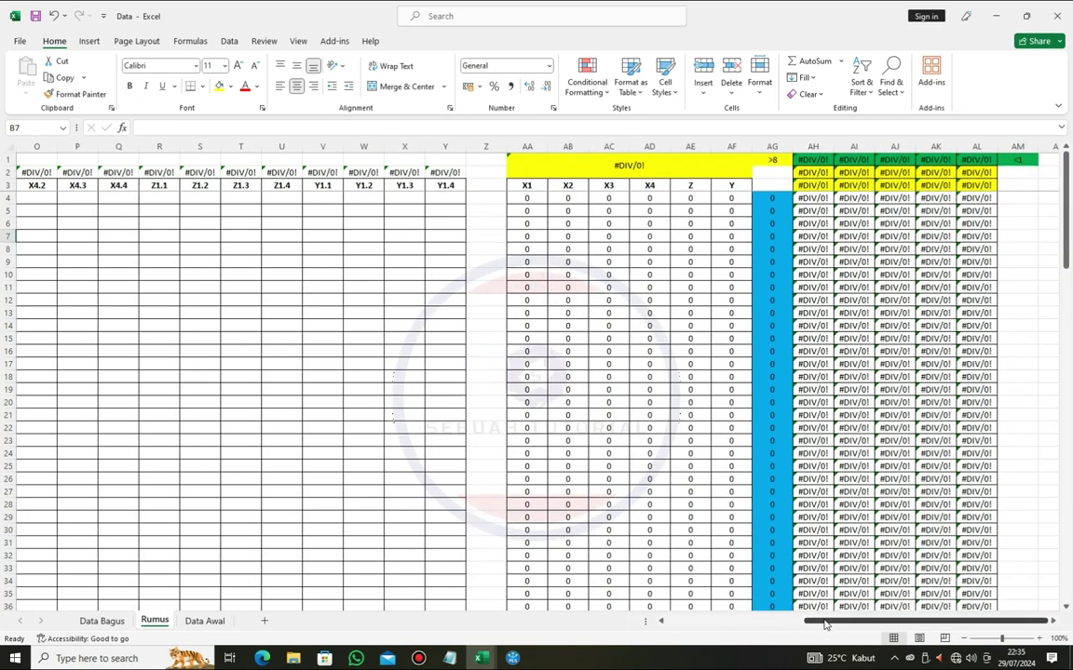
scroll(644, 603, left, 5)
click(62, 199)
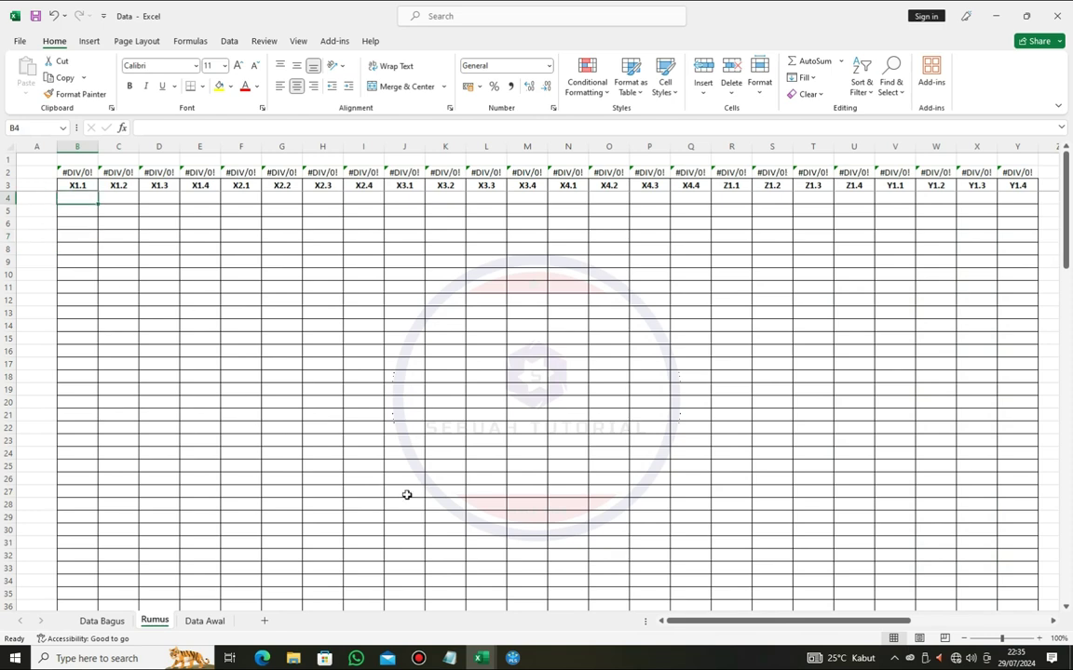
- Look through the full set of responses on the Data Awal sheet, down to row 123 and back up
click(207, 620)
drag(37, 186, 979, 582)
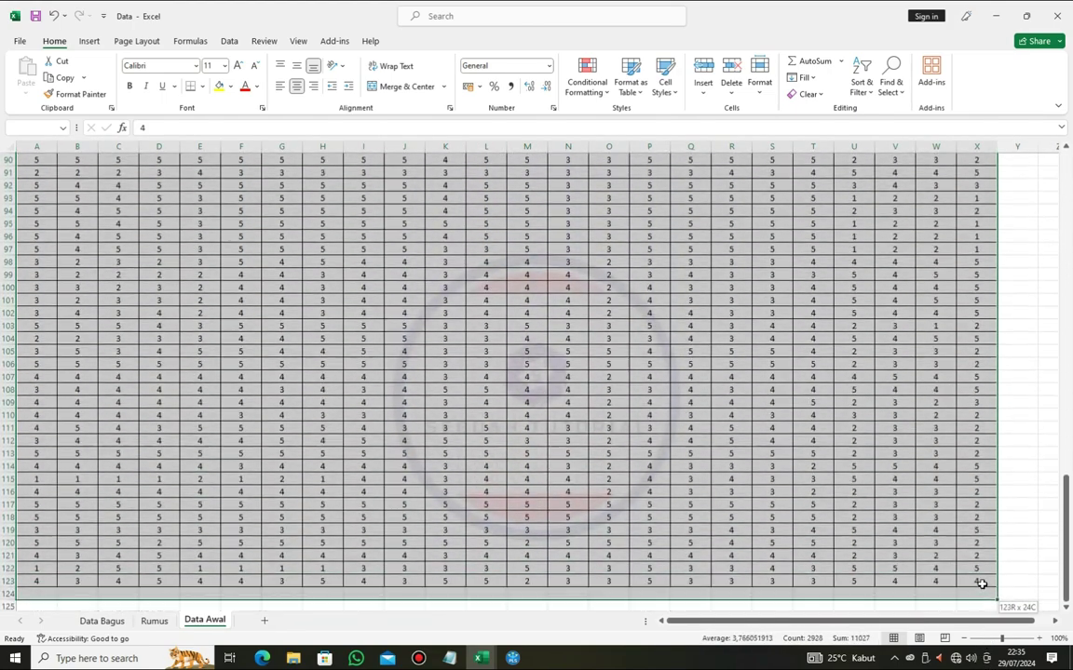
scroll(951, 351, up, 12)
click(952, 351)
scroll(980, 343, up, 7)
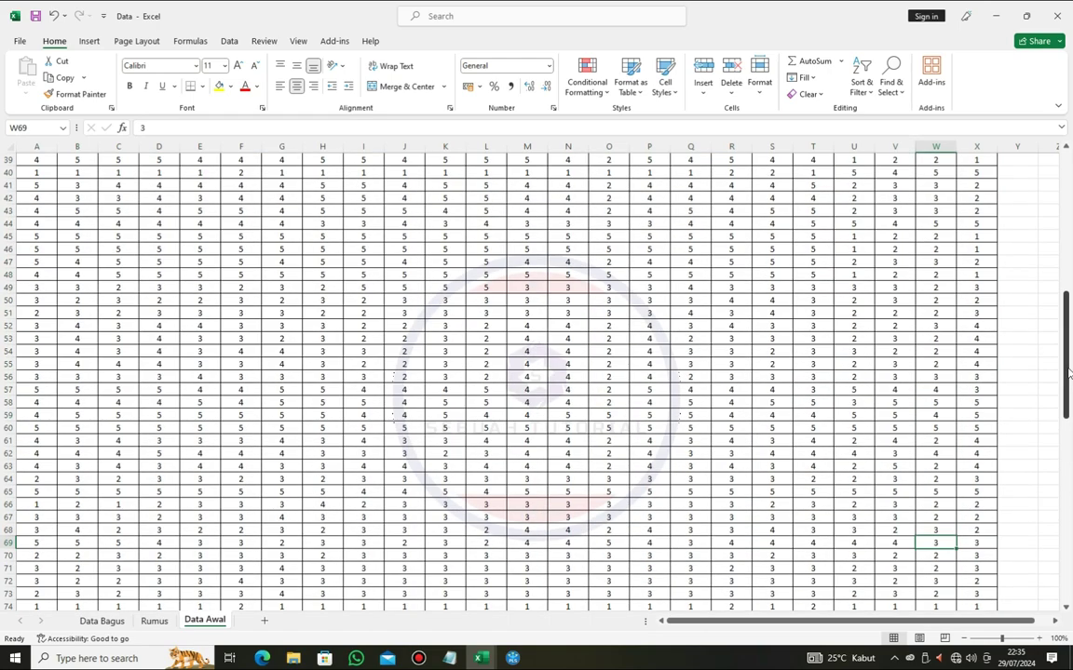
drag(1066, 374, 1032, 112)
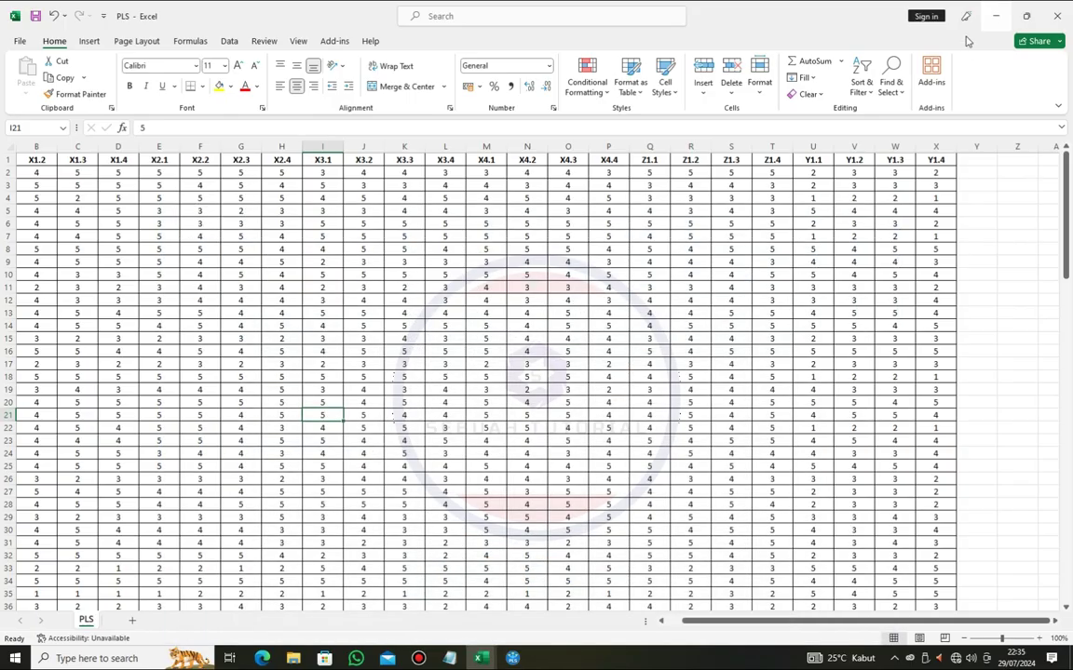
- Minimize the PLS workbook and launch SmartPLS 4 from the desktop in a maximized window
click(997, 17)
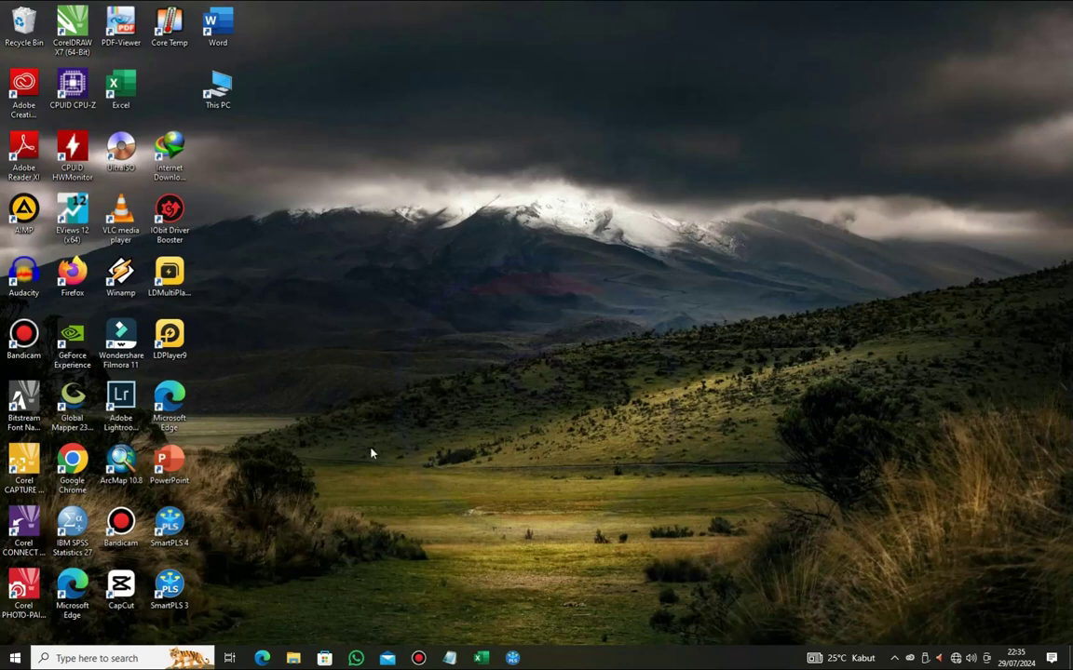
double_click(169, 526)
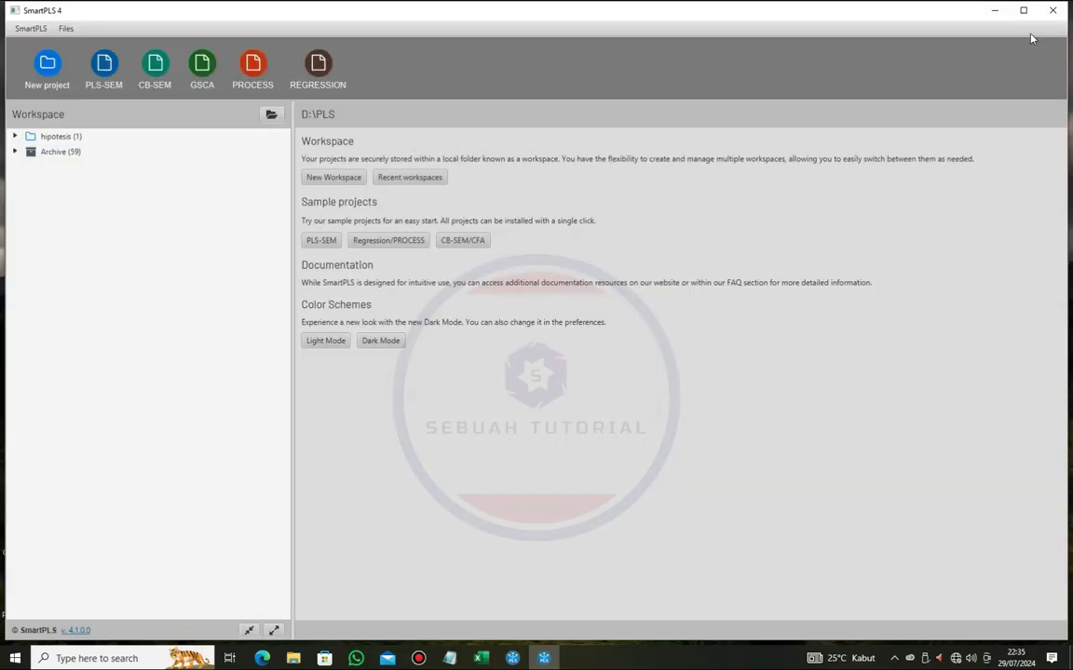
click(1023, 11)
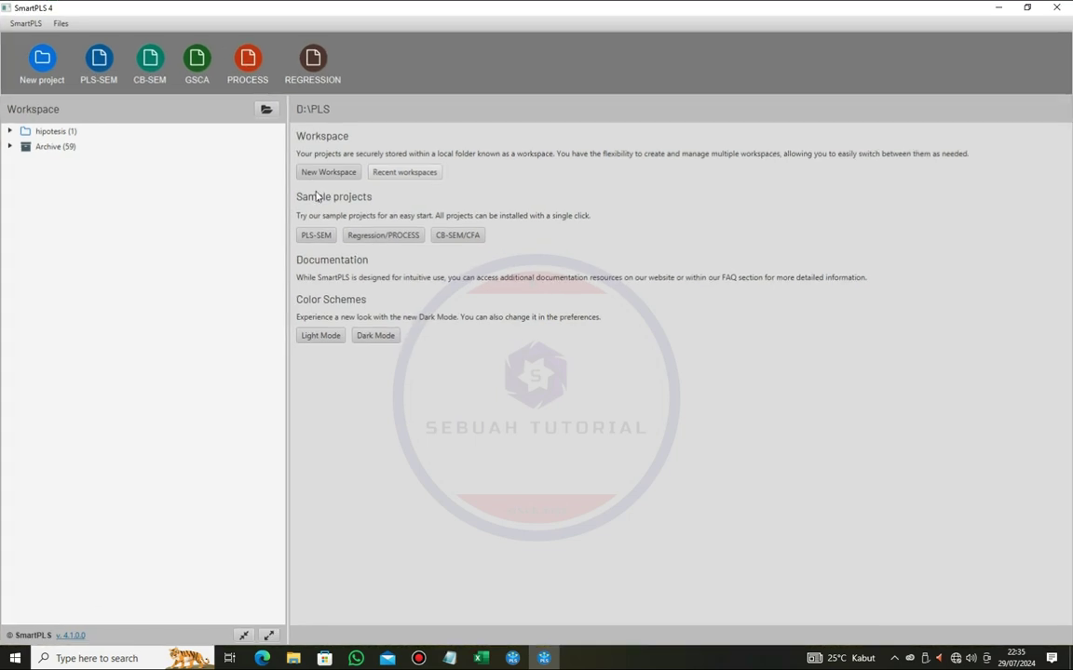
- Import the PLS data file into the hipotesis project and return to the workspace overview
click(9, 132)
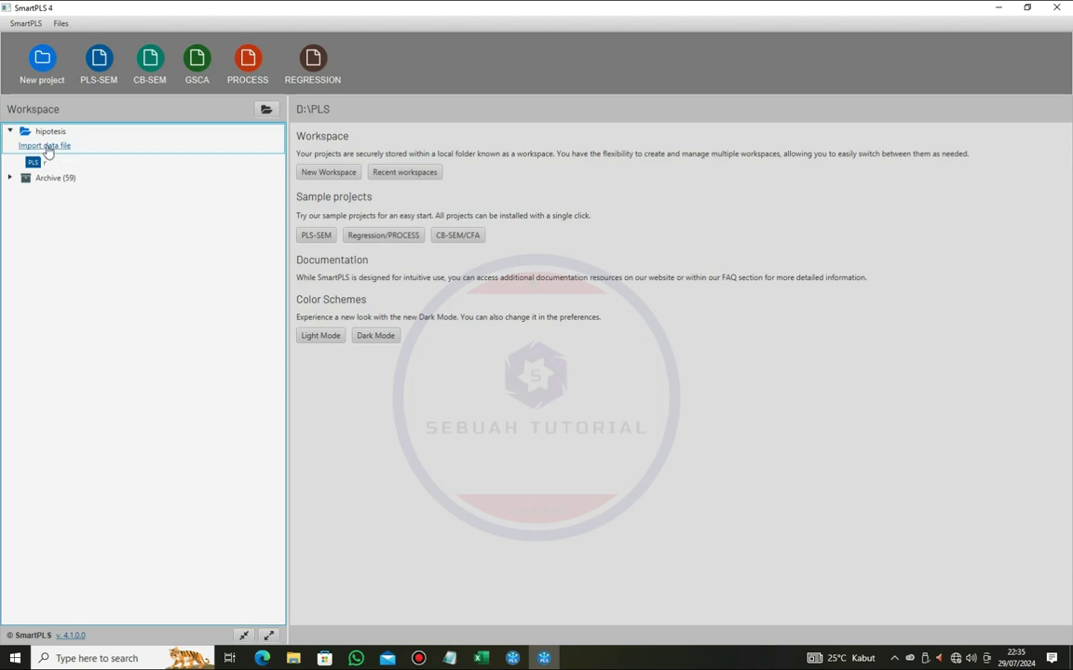
click(33, 146)
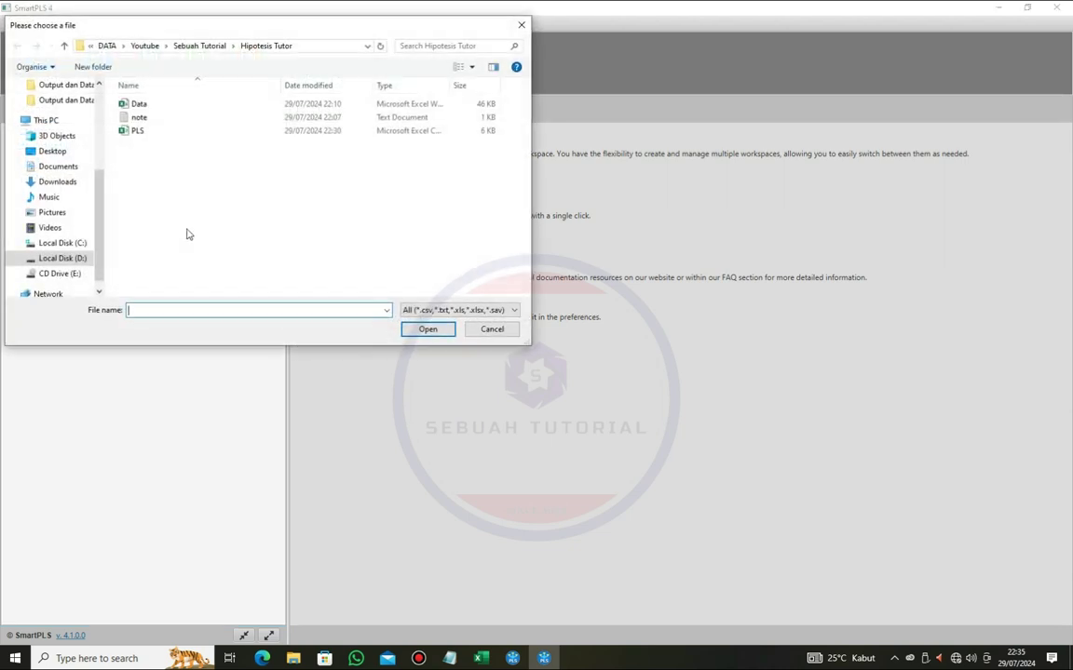
double_click(116, 128)
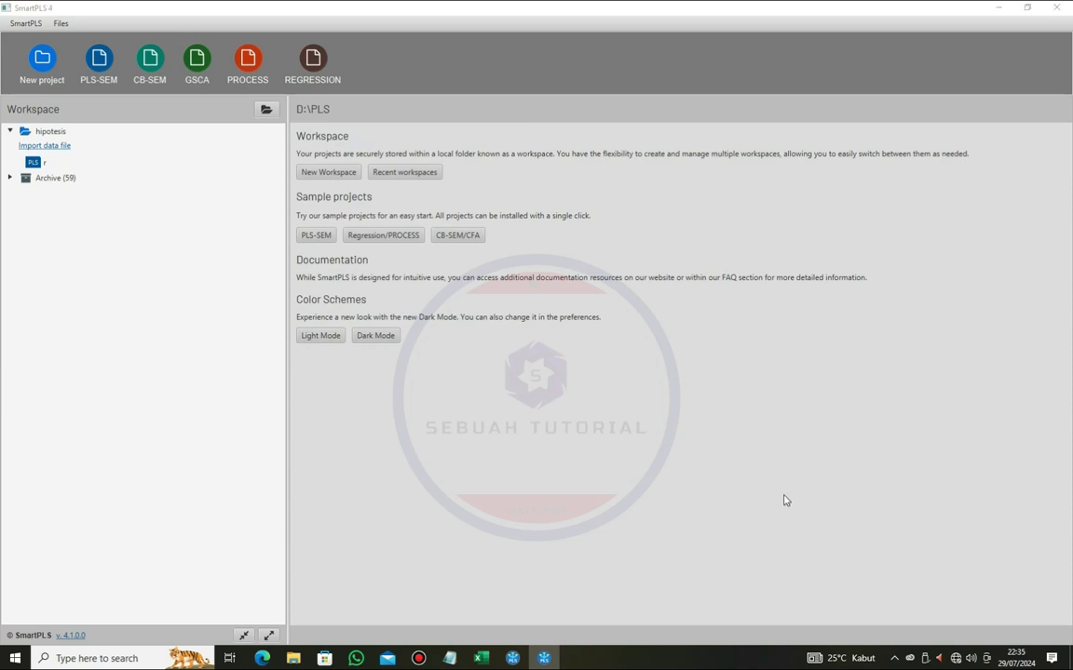
click(765, 519)
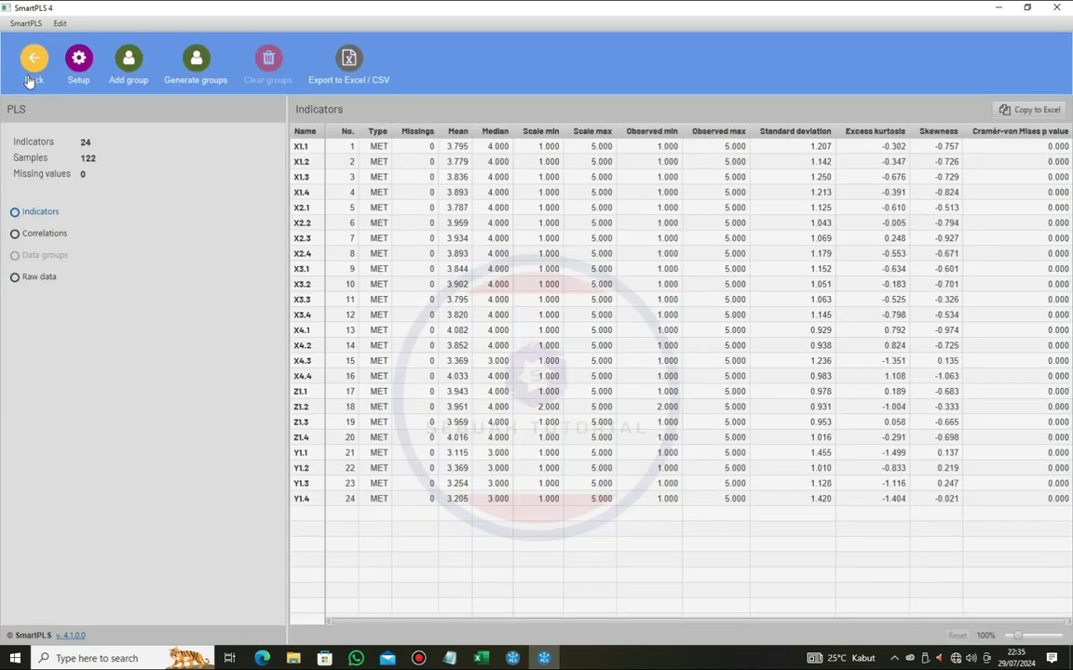
click(28, 75)
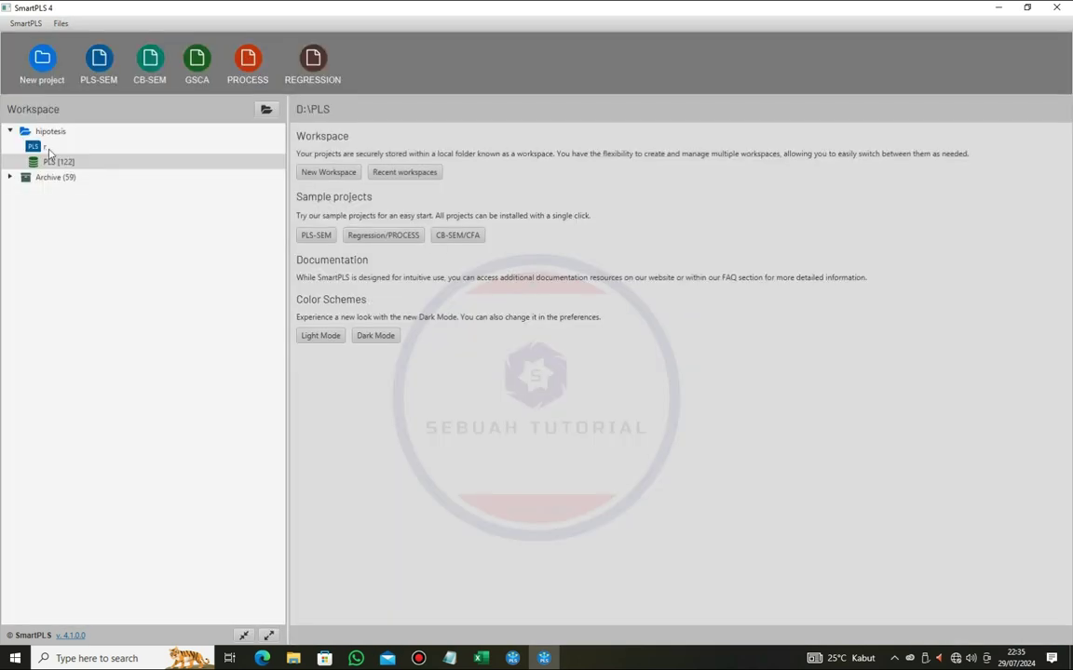
- Run bootstrapping on the r model with 5000 subsamples, two-tailed at a 0.05 significance level, and display the path coefficients
click(44, 147)
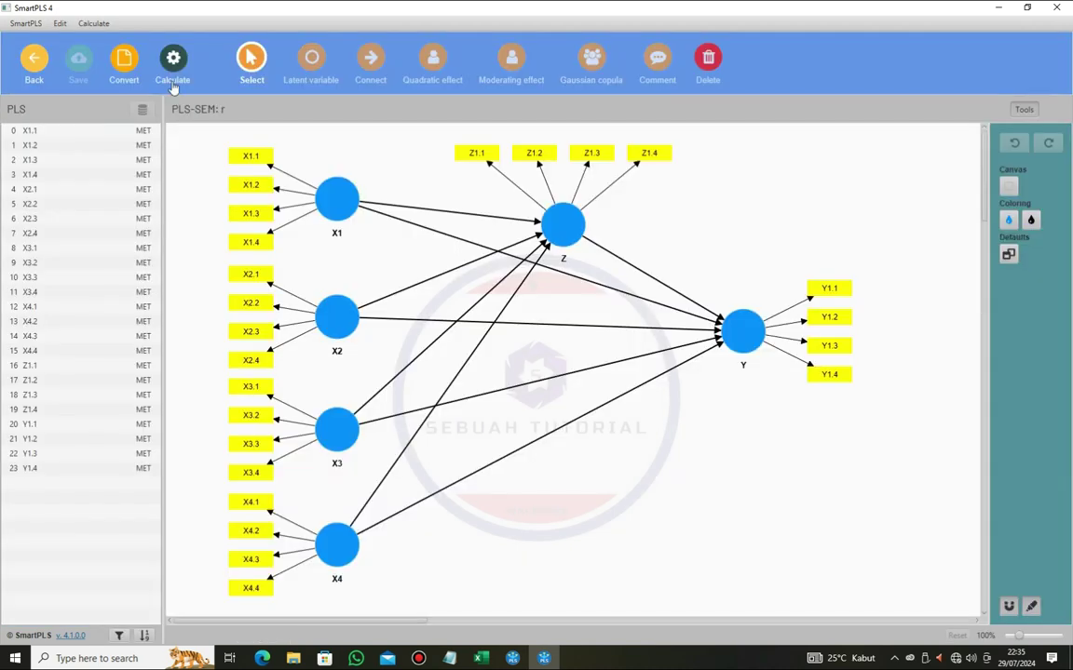
click(173, 82)
click(200, 132)
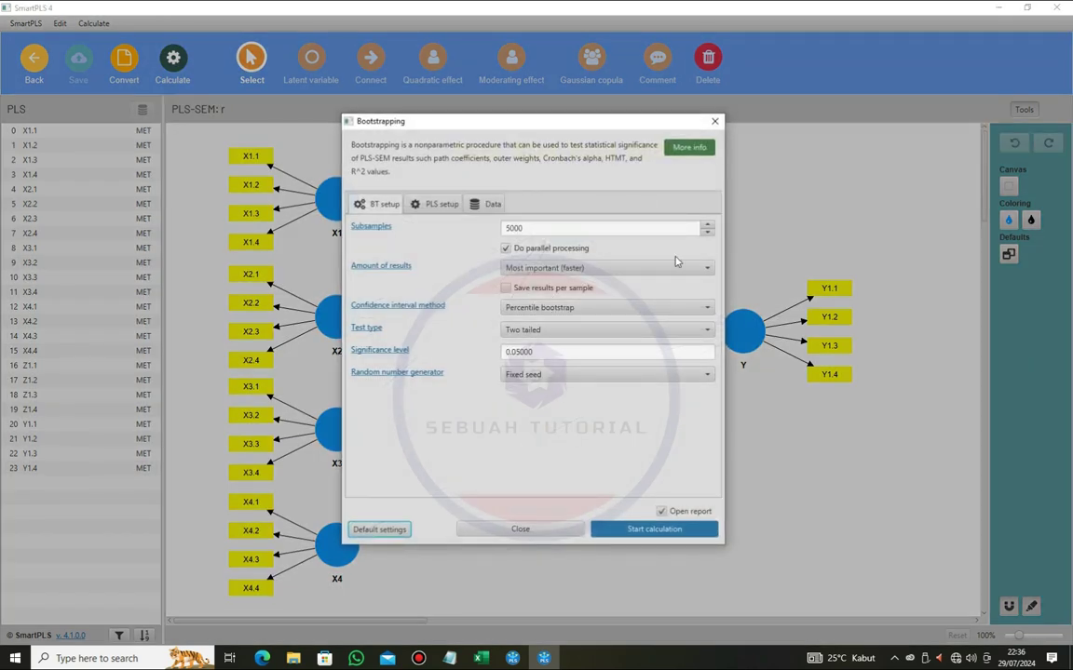
click(680, 528)
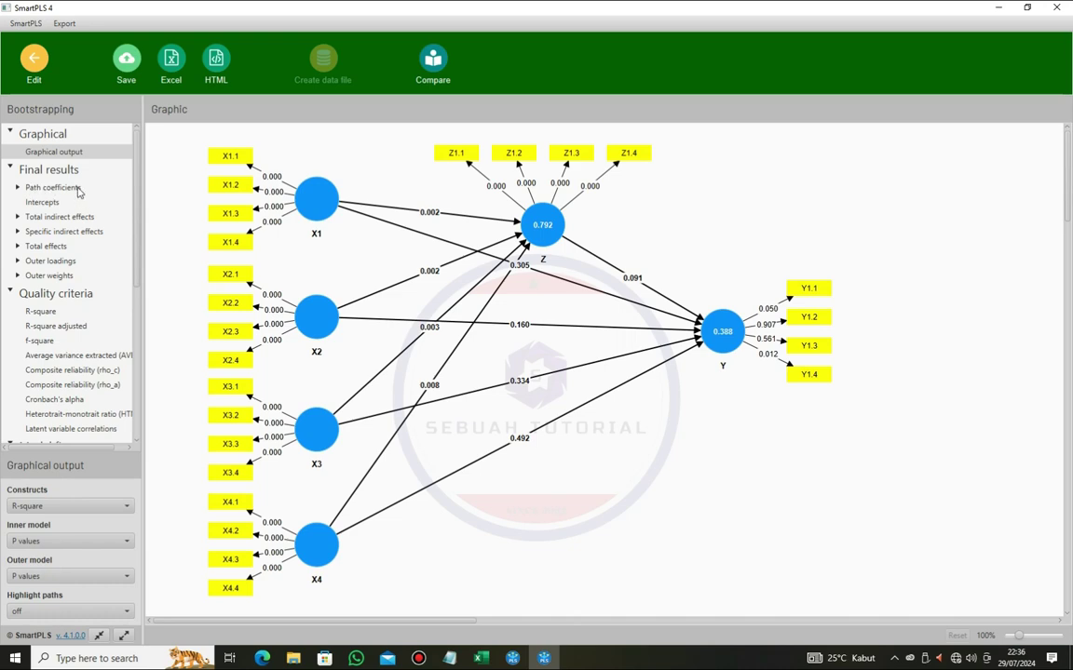
click(78, 188)
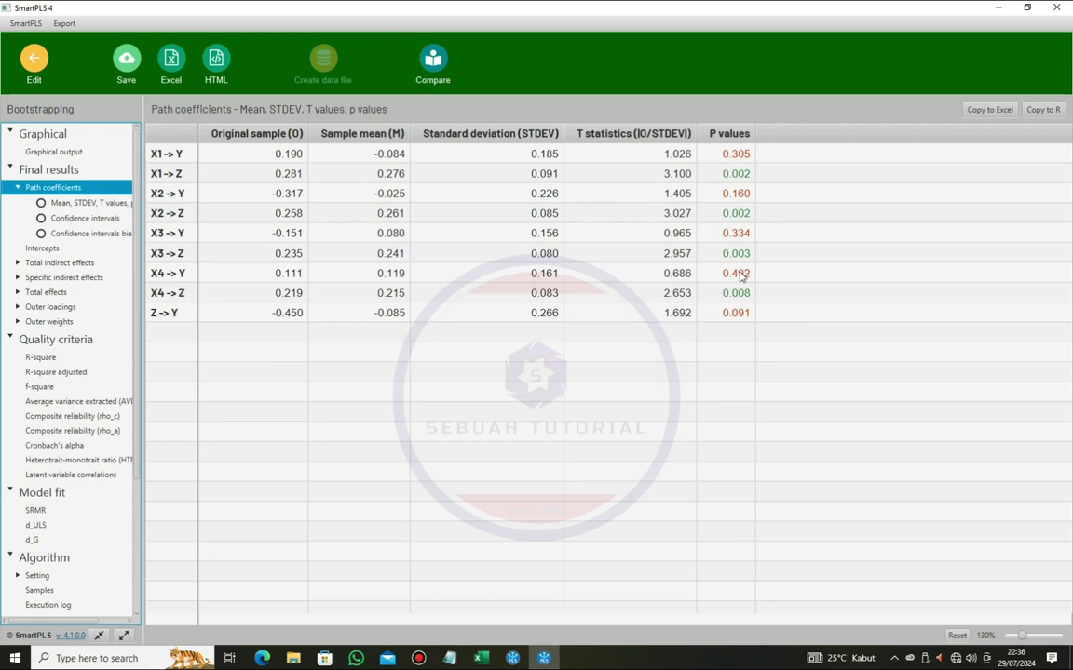
- Switch to SmartPLS 3 and review the path coefficients and P values in the Bootstrapping (Run No. 2) report
click(512, 659)
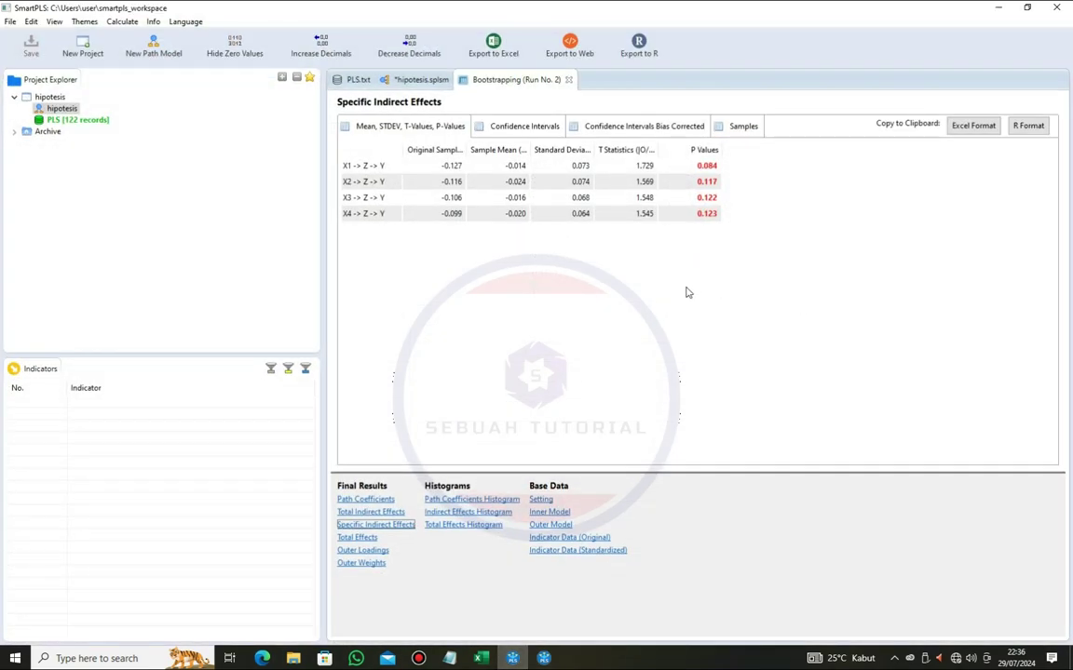
click(380, 500)
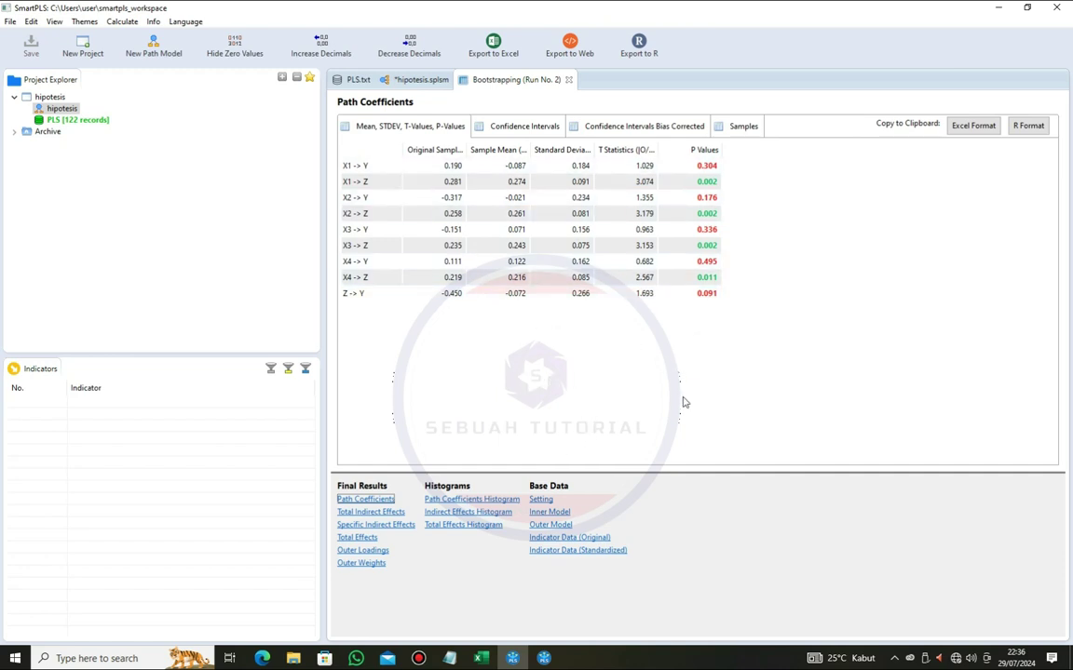
click(517, 245)
click(703, 168)
- Rerun bootstrapping on the hipotesis model and compare the new path coefficients with those of Run No. 2
click(421, 79)
click(799, 44)
click(908, 84)
click(876, 432)
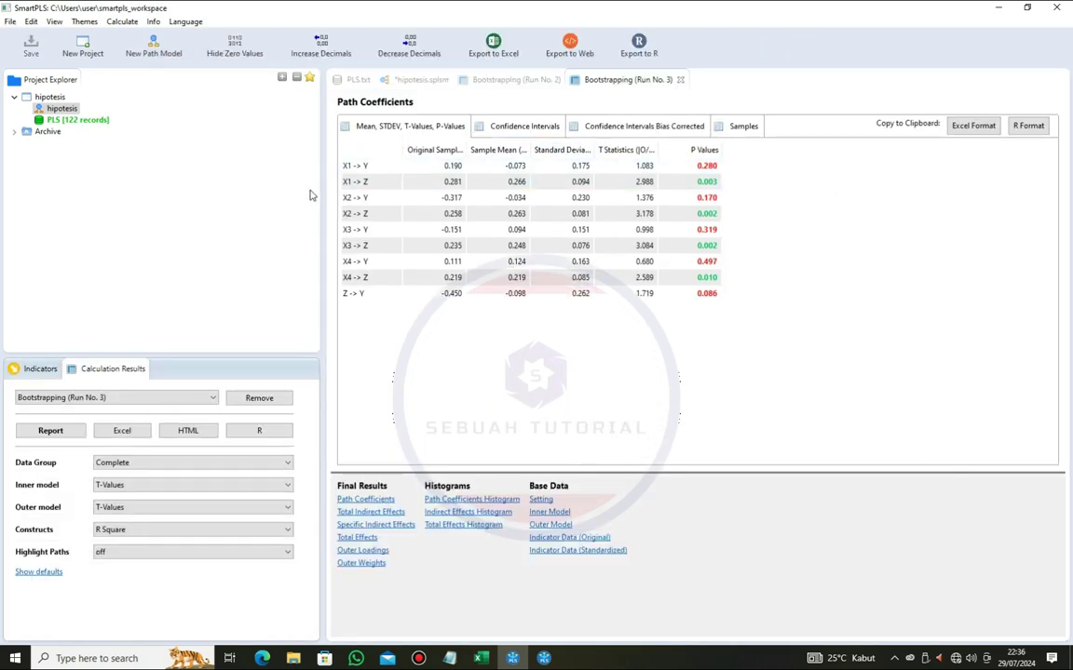
click(512, 80)
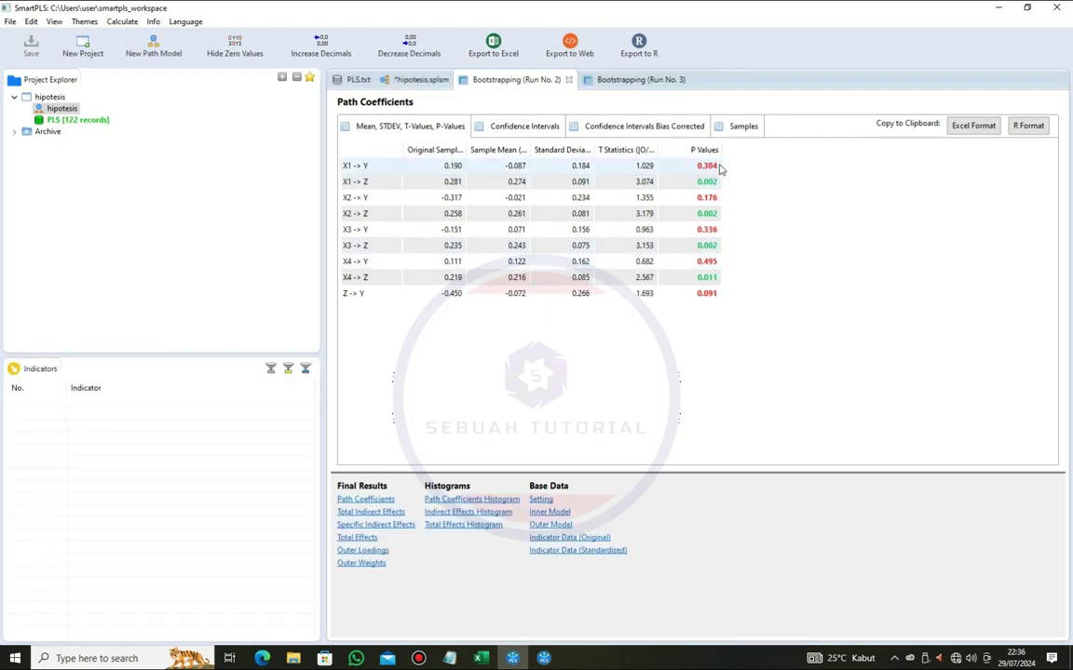
click(629, 80)
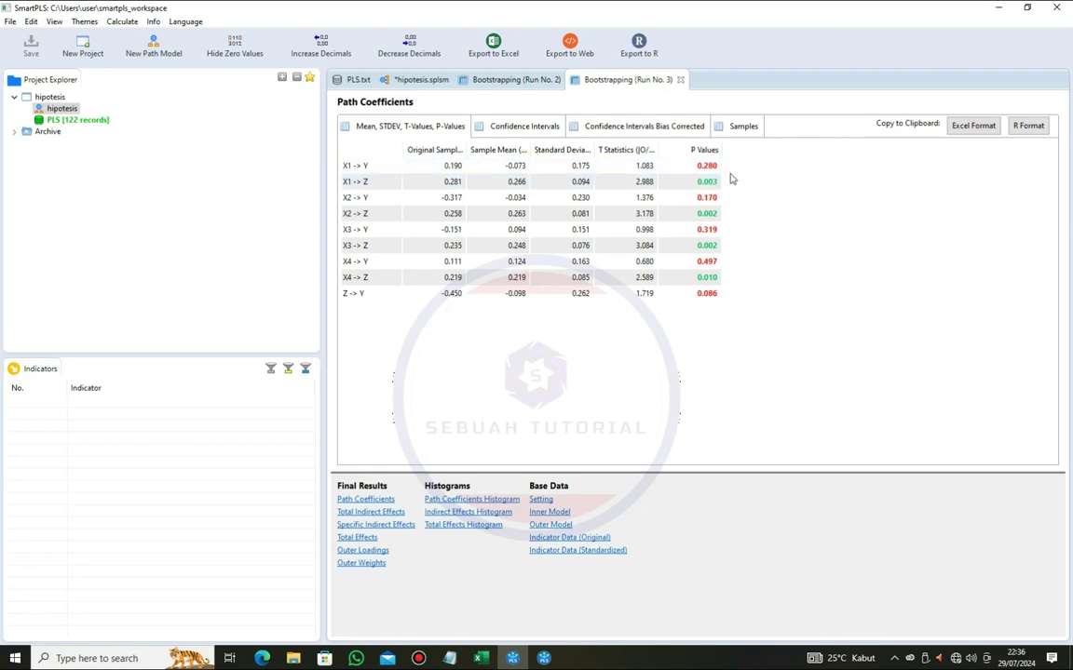
- Run bootstrapping once more on the hipotesis path model to get another path coefficients report
click(387, 80)
click(799, 45)
click(803, 75)
click(836, 433)
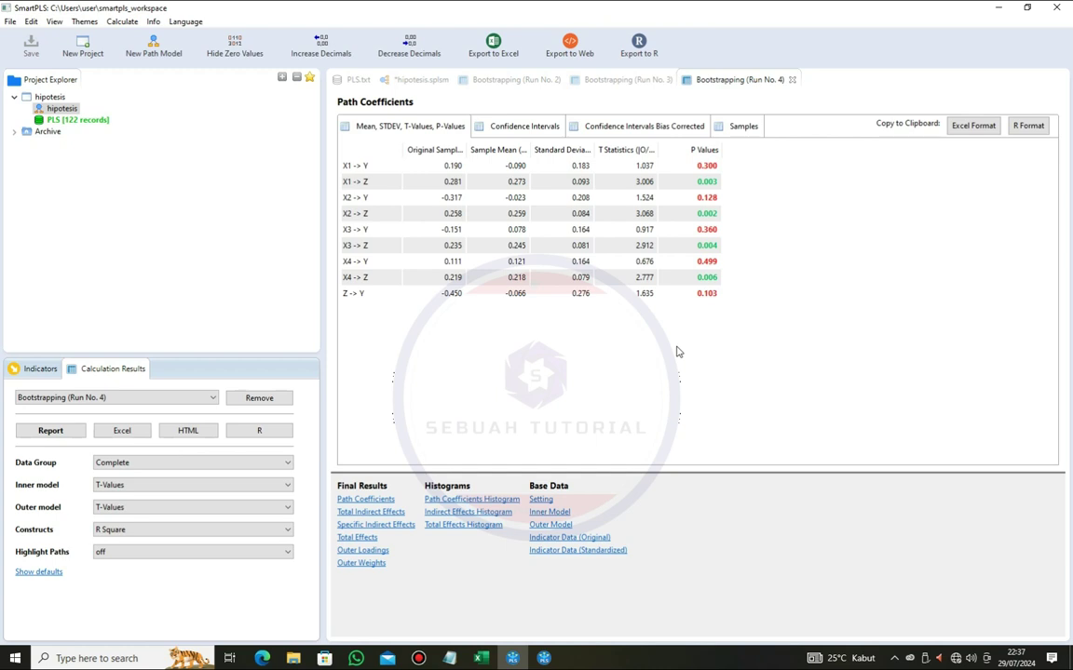
- Switch to SmartPLS 4 and review its path coefficients and specific indirect effects for the bootstrapped model
key(alt+Tab)
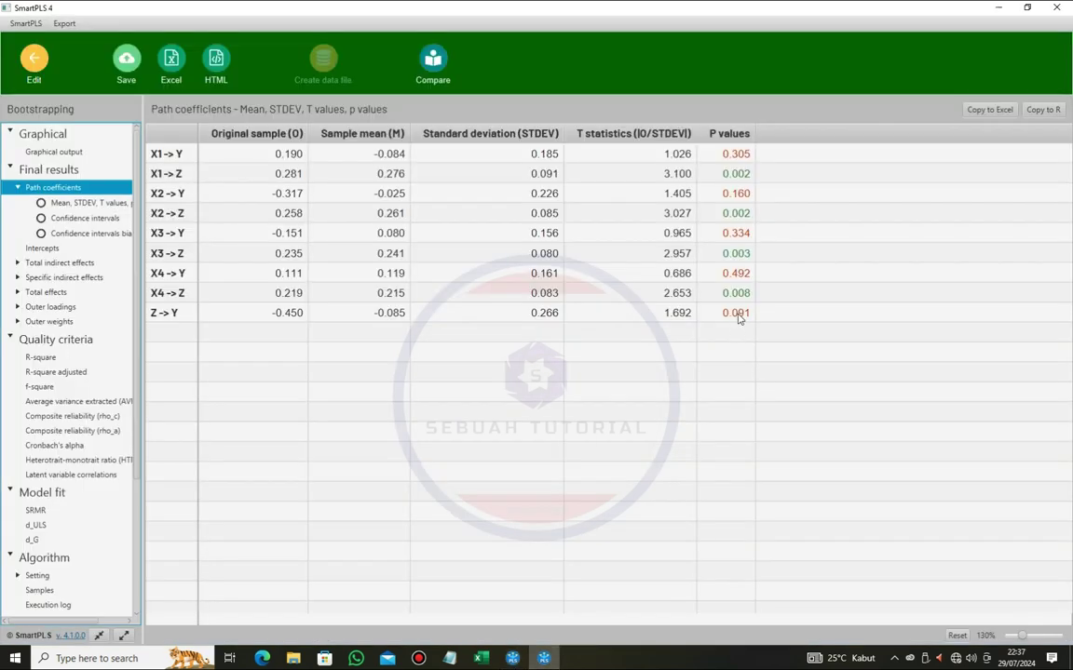
click(86, 277)
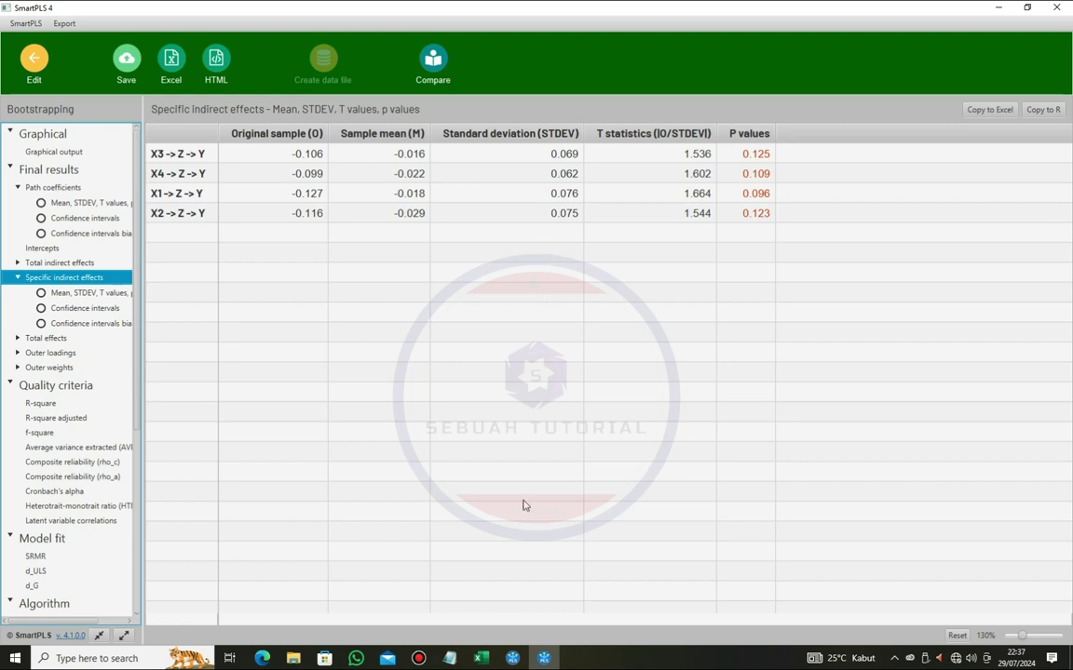
- Switch to the Data workbook in Excel and copy all response rows below the headers on the Data Awal sheet
mouse_move(480, 658)
click(444, 605)
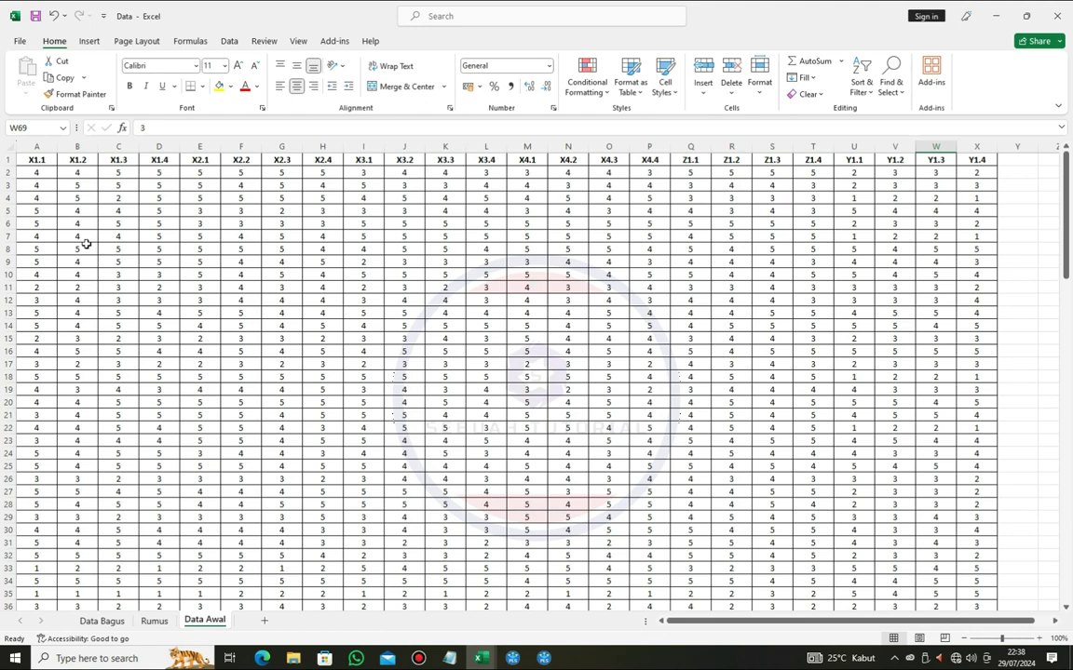
drag(45, 182, 745, 581)
right_click(620, 352)
click(651, 311)
key(ctrl+Home)
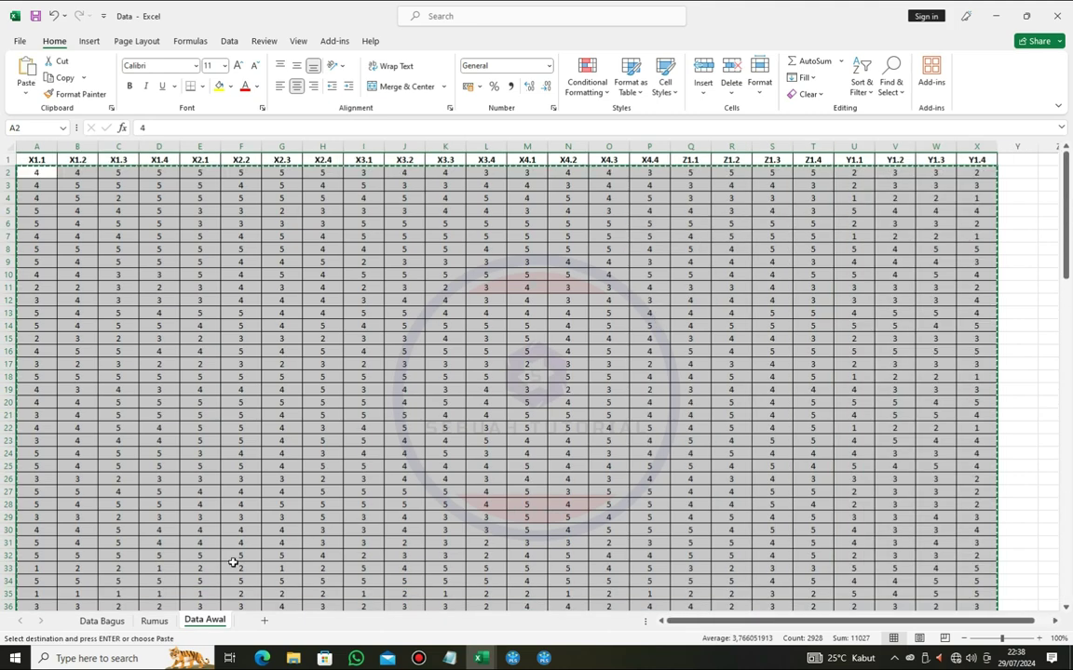
- Paste the copied responses into the Rumus sheet's empty input table, starting at cell B4
click(155, 621)
right_click(77, 197)
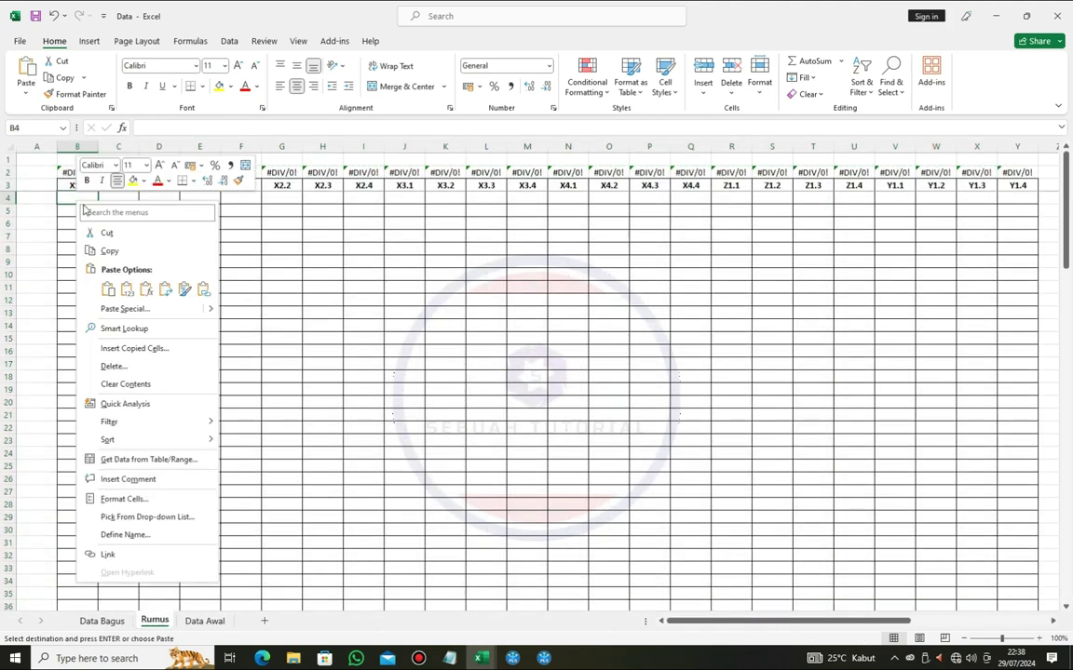
click(108, 290)
click(240, 325)
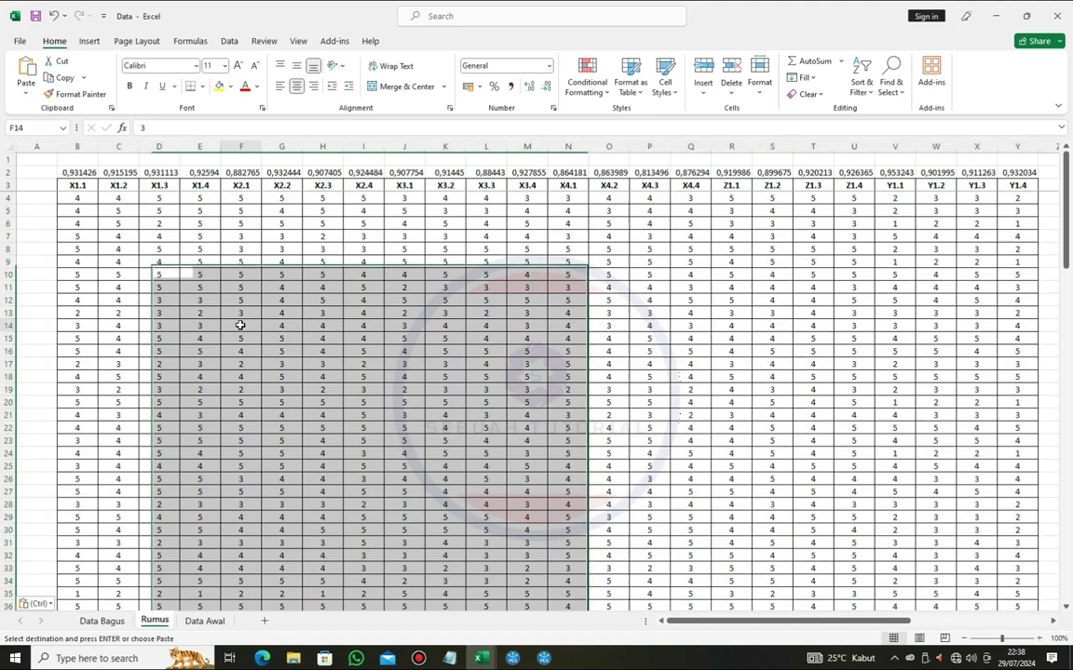
- Examine the variable totals and formula columns on the Rumus sheet, including the >8 criterion in AG1
scroll(768, 546, right, 10)
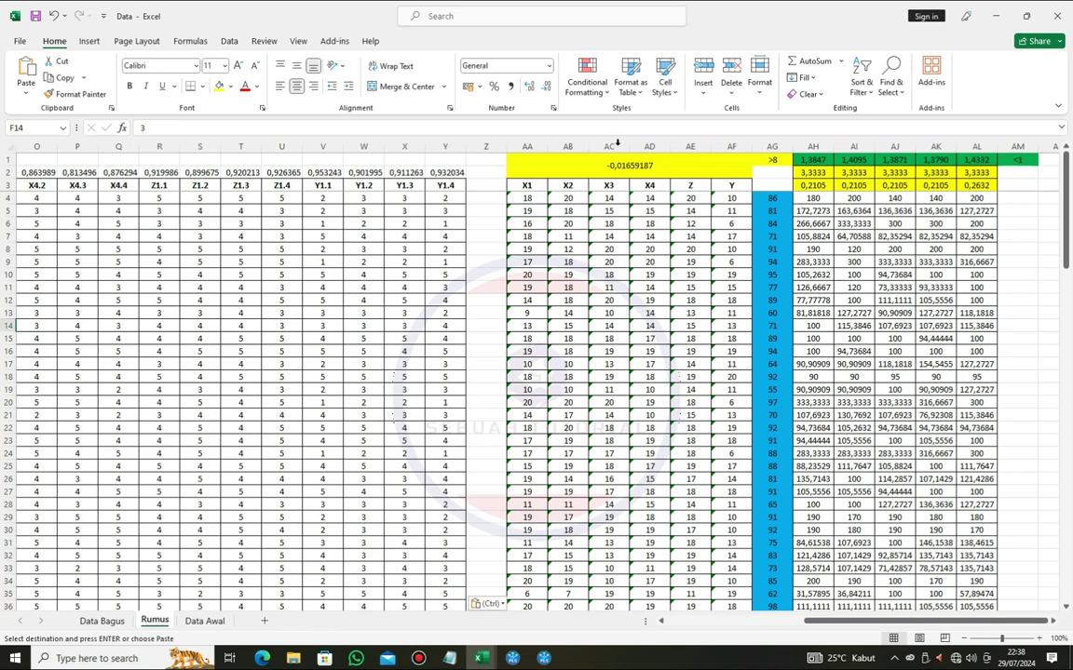
click(775, 161)
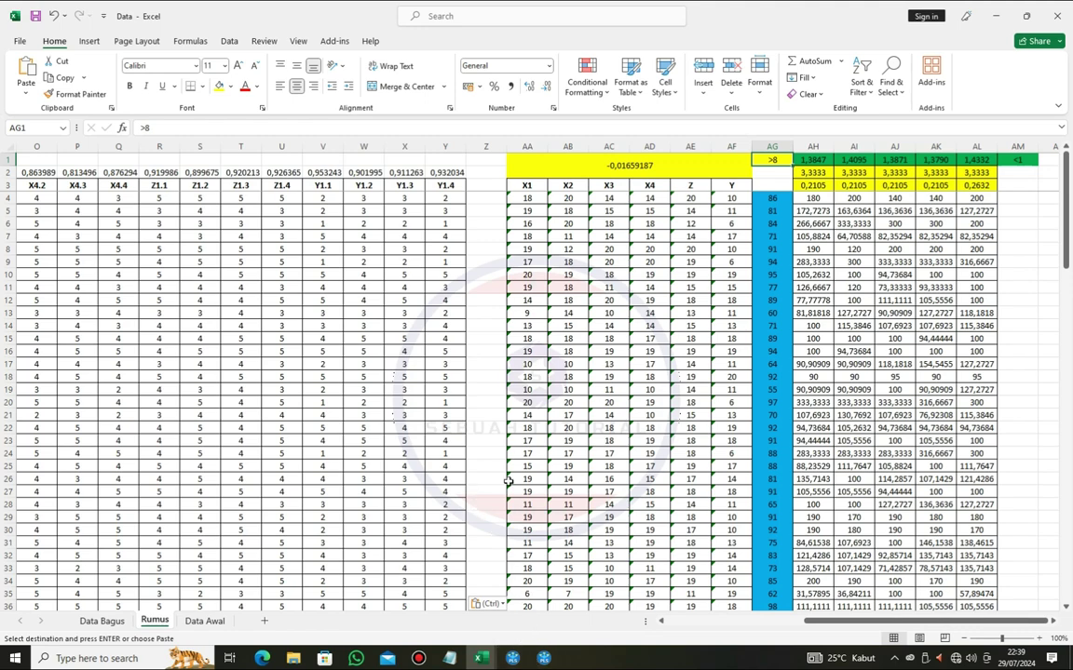
- Switch to SmartPLS 3 and review the specific indirect effects and path coefficients of Bootstrapping (Run No. 4)
click(512, 658)
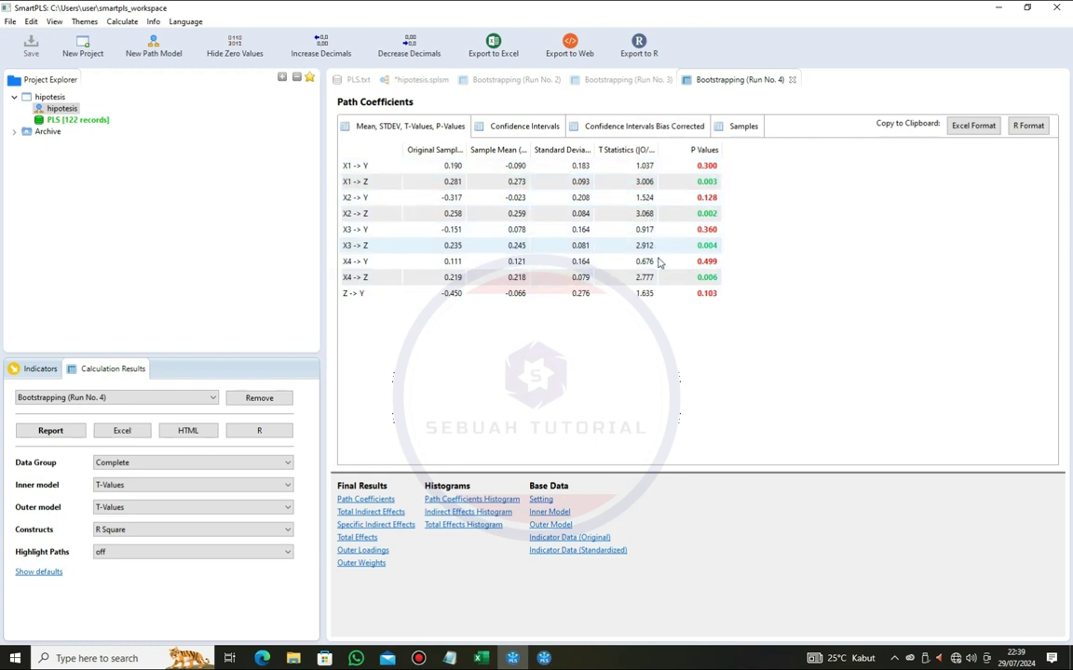
click(383, 526)
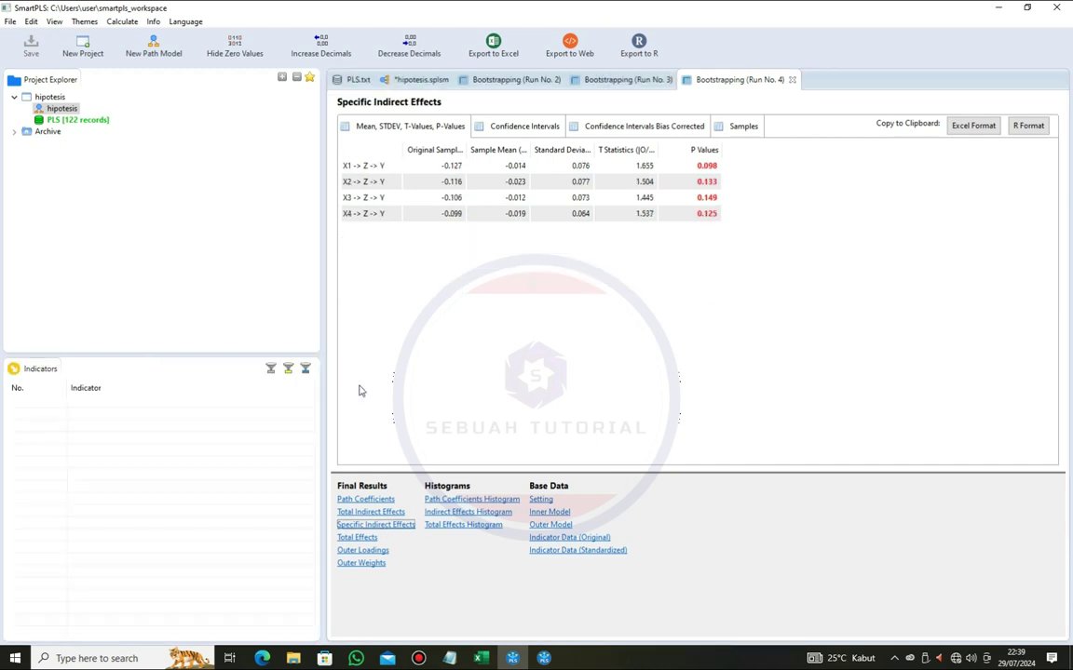
click(342, 499)
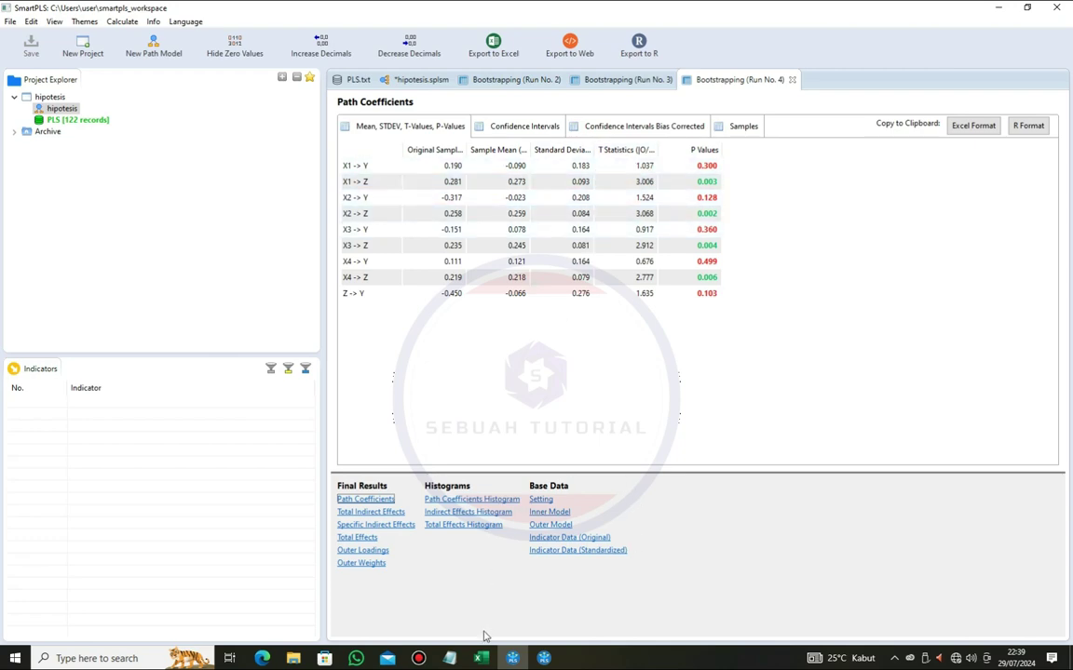
- Check the <1 criterion in AM1 on the Rumus sheet against the P values of the SmartPLS 3 path coefficients
mouse_move(480, 658)
click(444, 591)
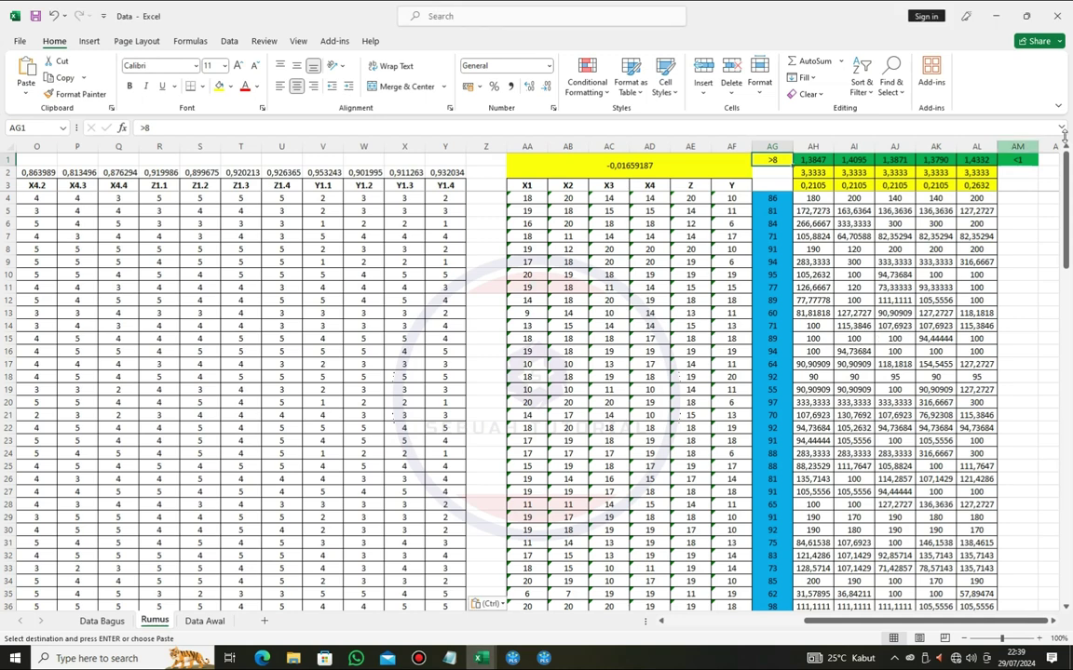
click(1022, 160)
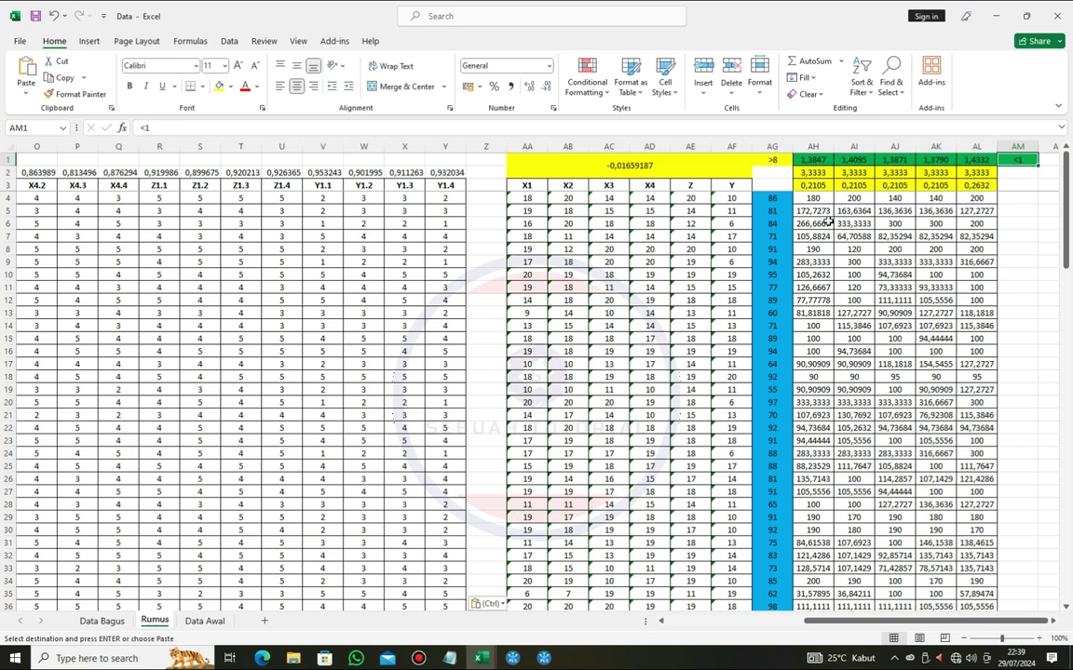
click(528, 659)
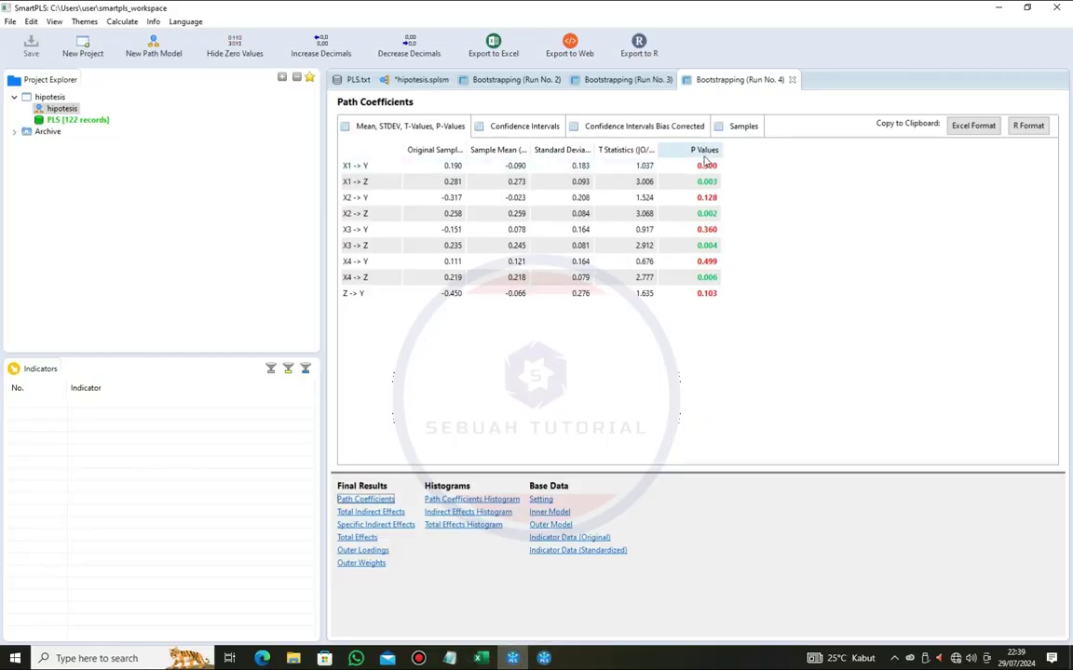
mouse_move(486, 658)
click(462, 596)
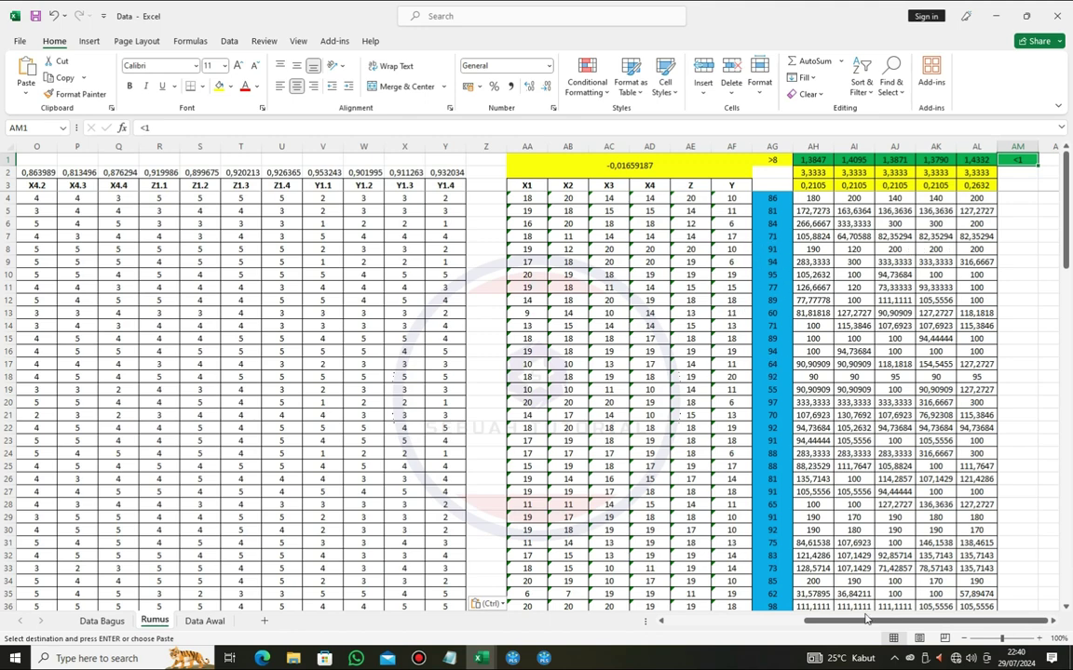
mouse_move(834, 621)
mouse_down()
mouse_move(694, 642)
mouse_move(824, 621)
mouse_up()
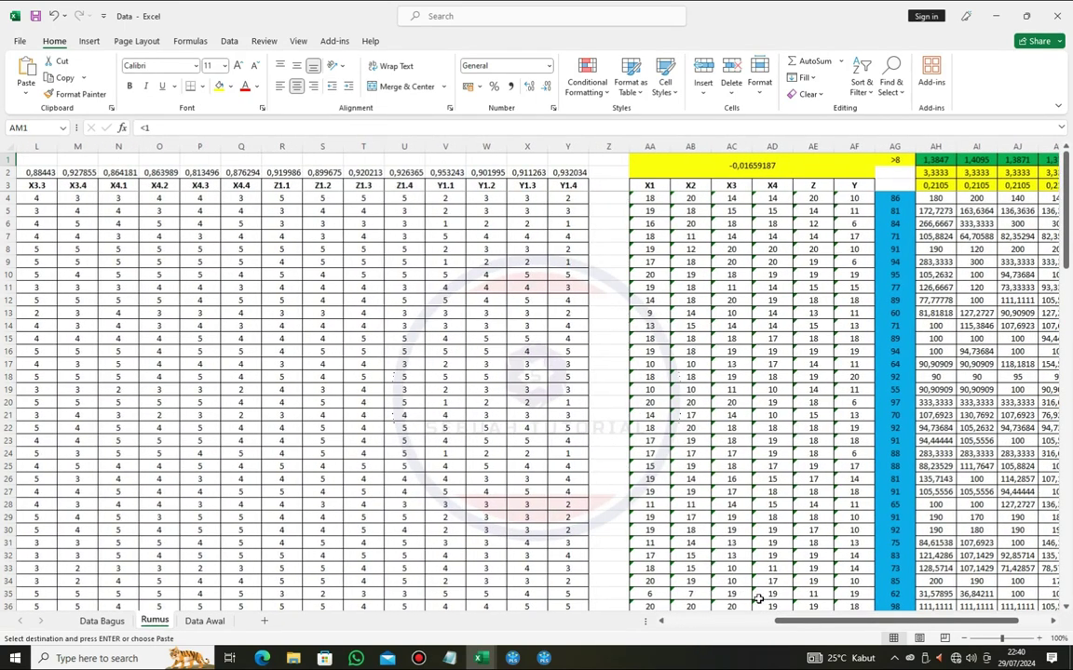
- Open the note file in Notepad, review the respondent count and other study details, and return to the workbook
click(450, 658)
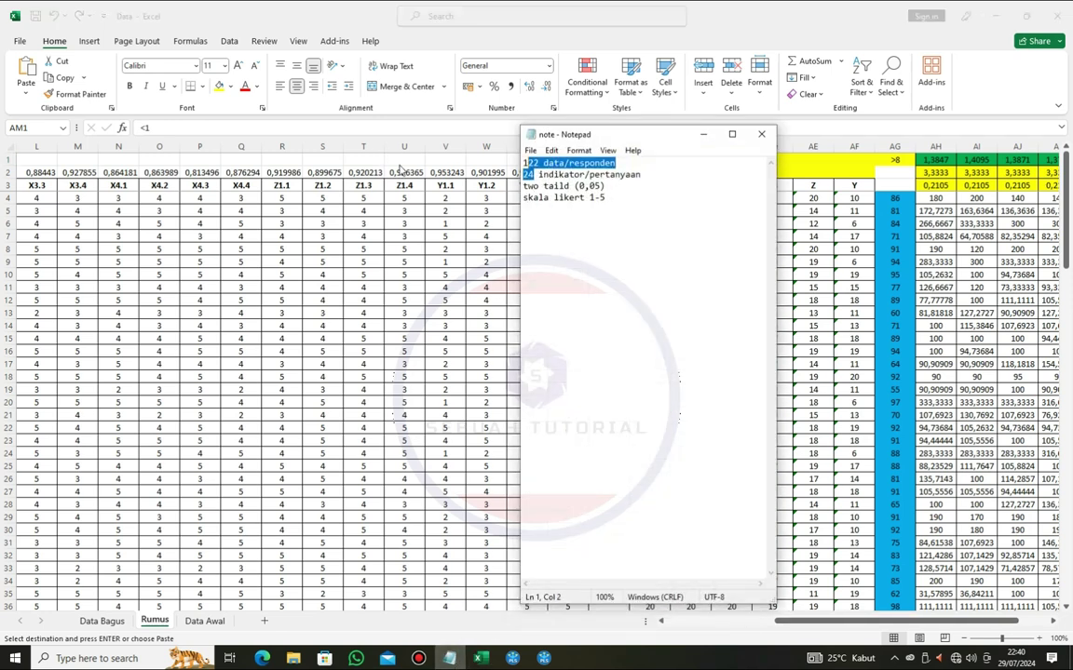
click(585, 198)
drag(538, 164, 510, 162)
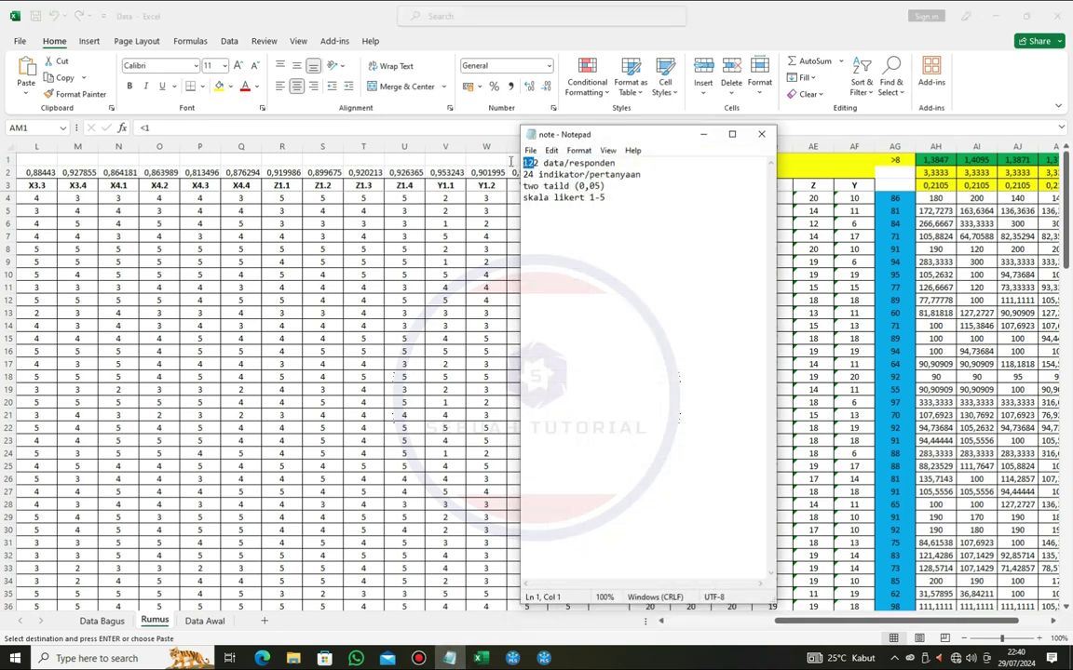
key(Right)
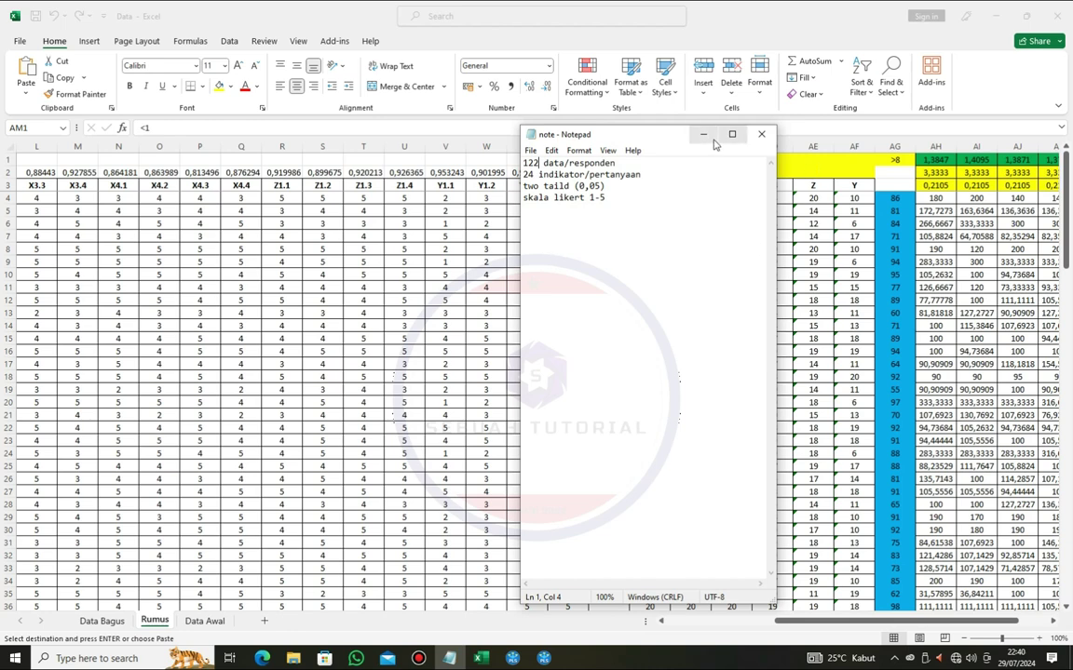
click(628, 119)
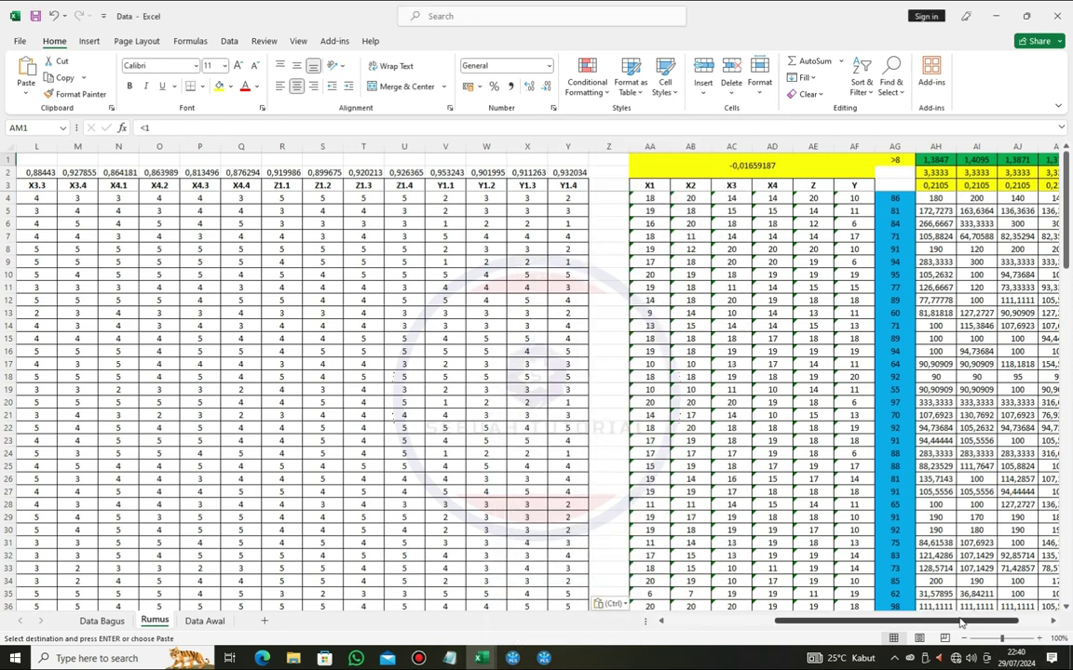
- Look through the Rumus sheet's indicator columns, the formula row above their headers and the variable totals
scroll(767, 582, left, 5)
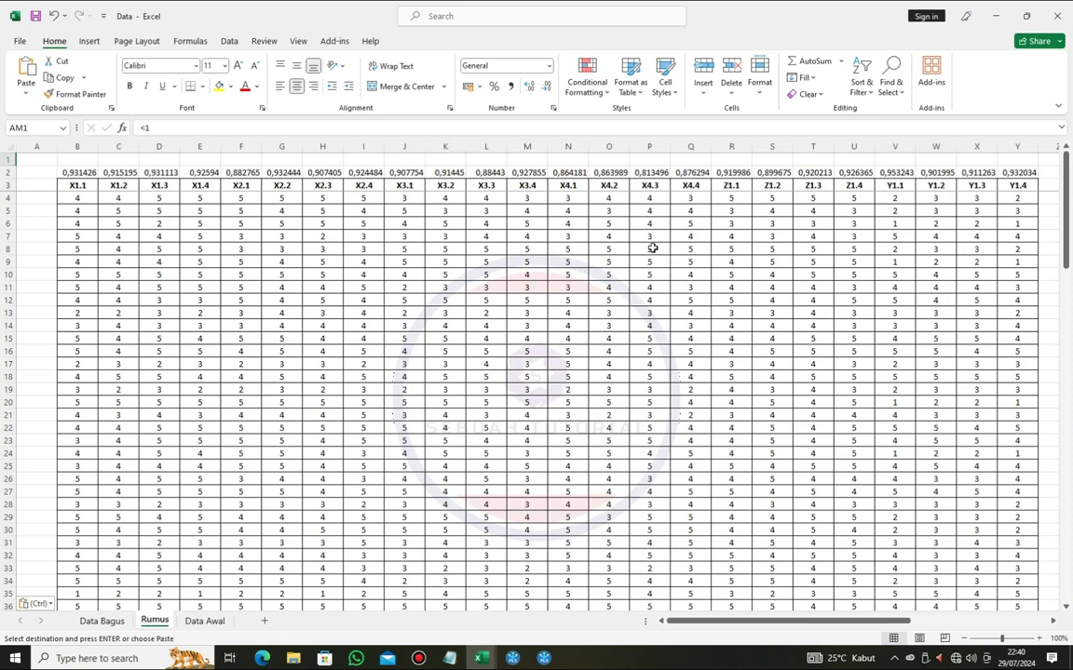
drag(894, 629, 959, 628)
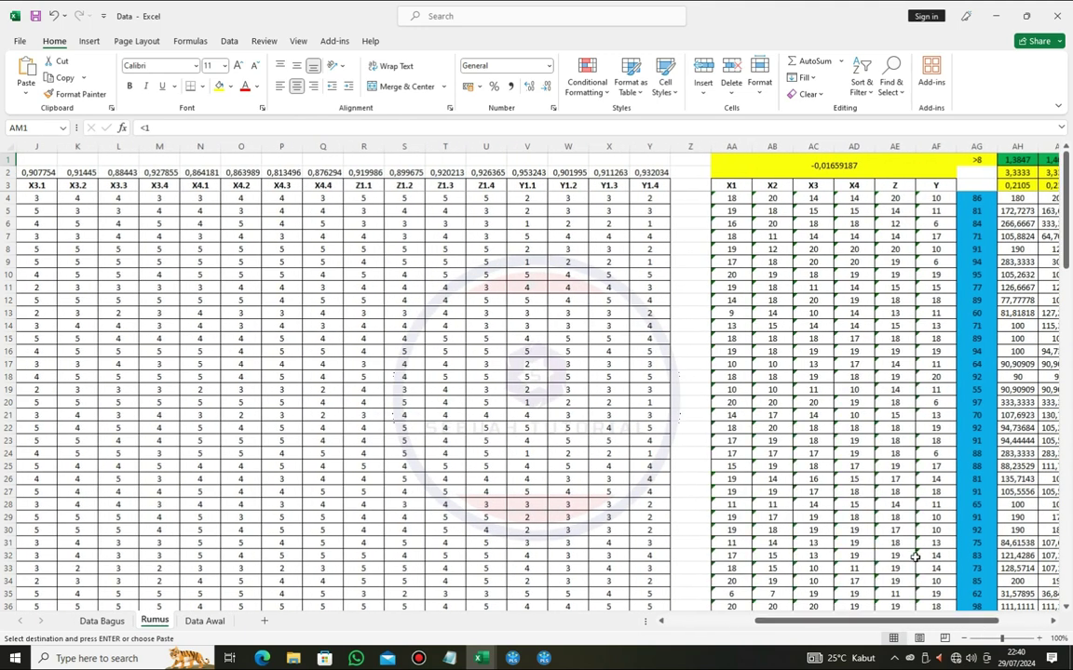
drag(900, 624, 862, 626)
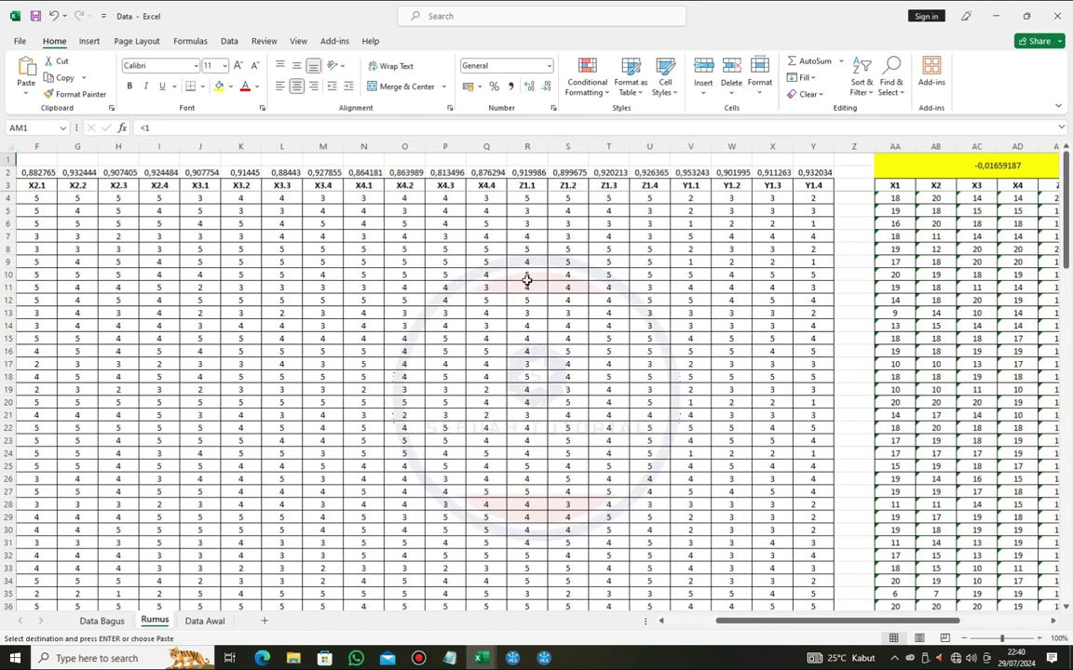
drag(922, 624, 868, 628)
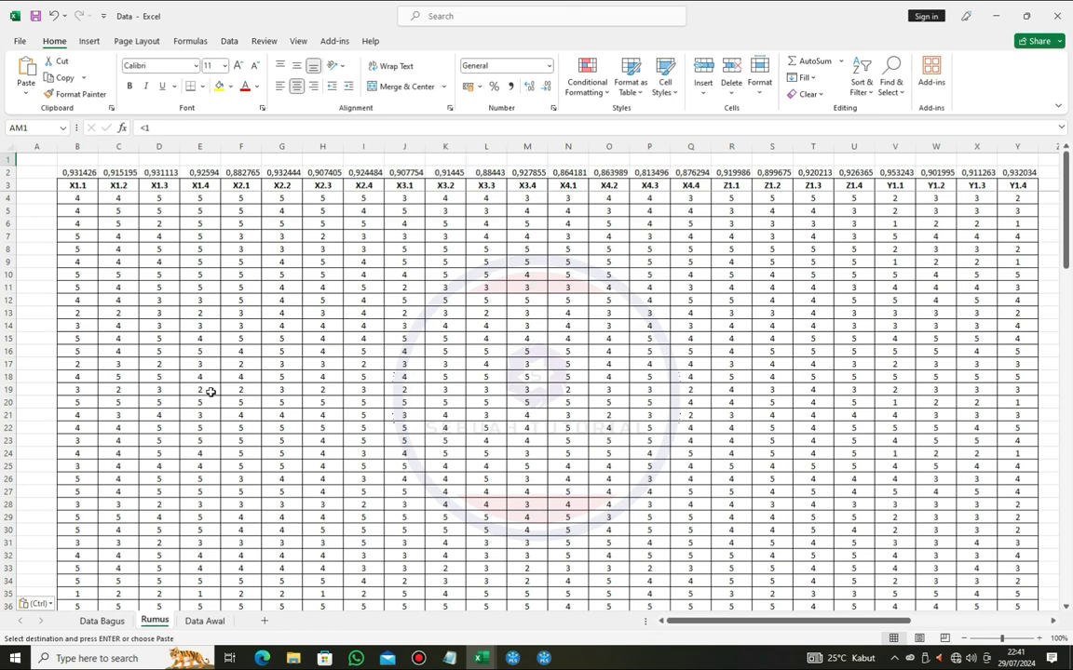
mouse_move(777, 621)
mouse_down()
mouse_move(913, 621)
mouse_move(770, 621)
mouse_up()
click(89, 403)
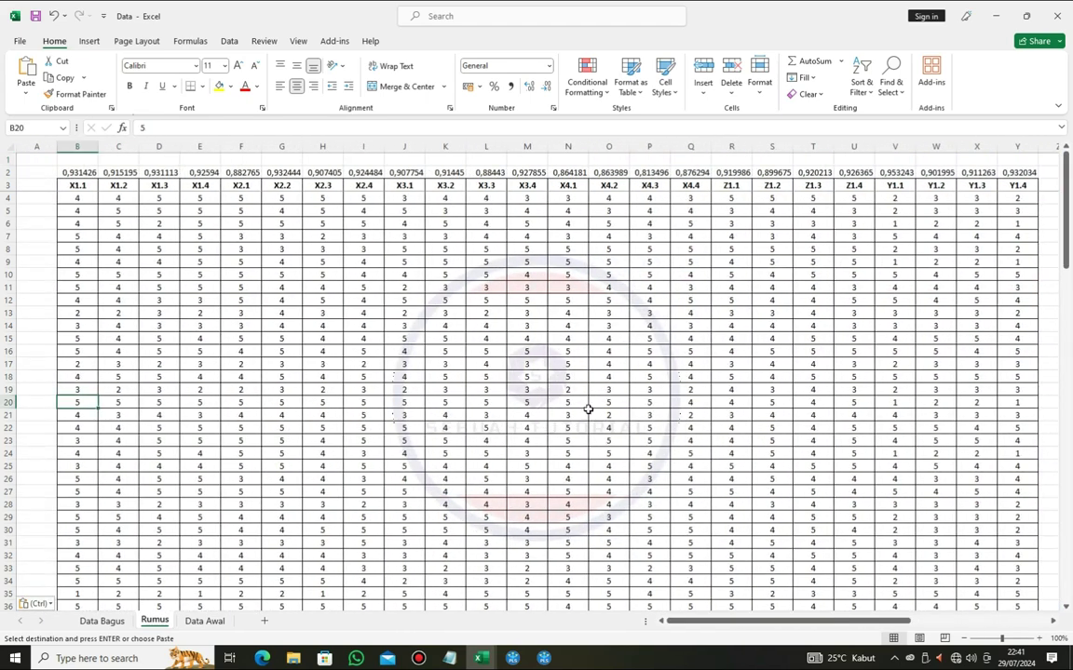
drag(577, 415, 615, 415)
click(715, 577)
drag(715, 578, 736, 570)
scroll(698, 550, right, 3)
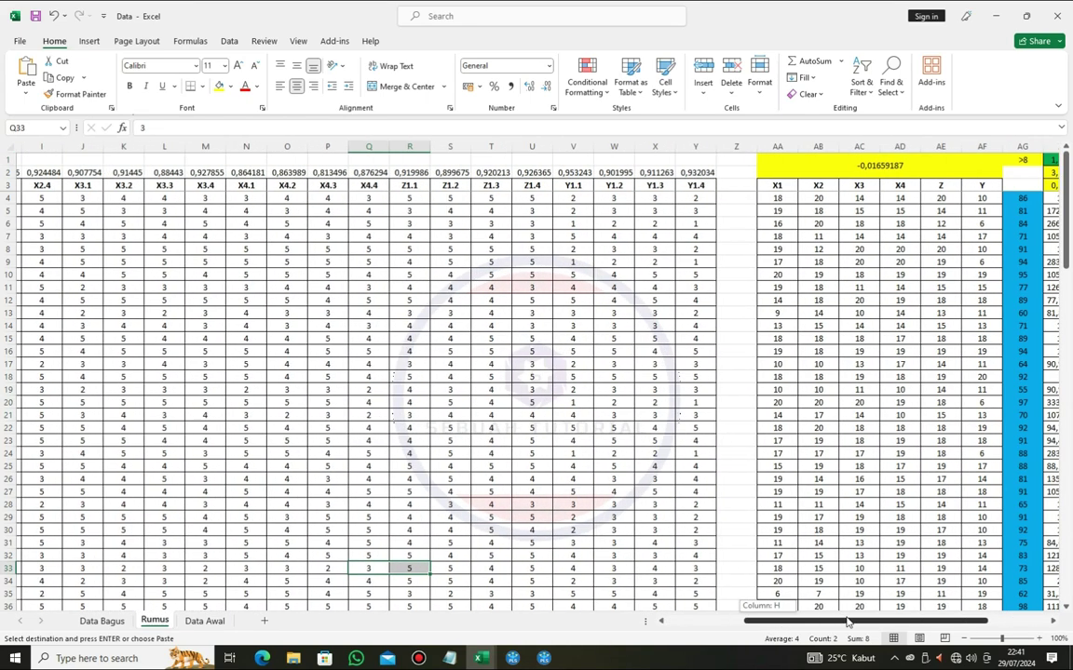
scroll(650, 537, left, 3)
click(650, 538)
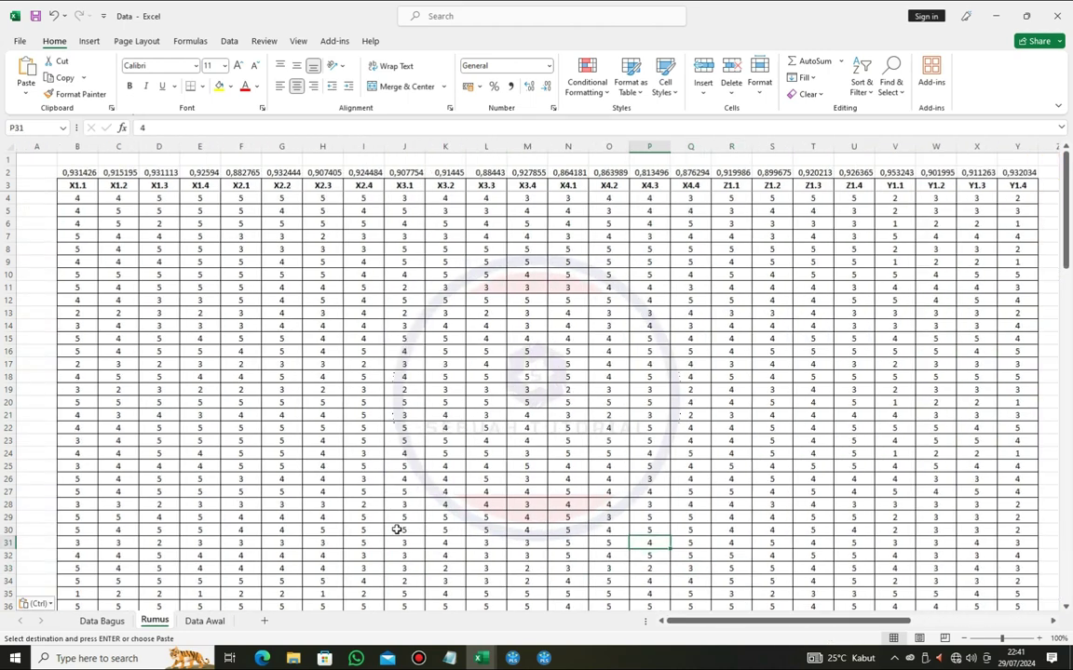
- Copy the response values for X1.1 to Y1.4 (B3:Y124) from the Data Bagus sheet, without the headers
click(102, 620)
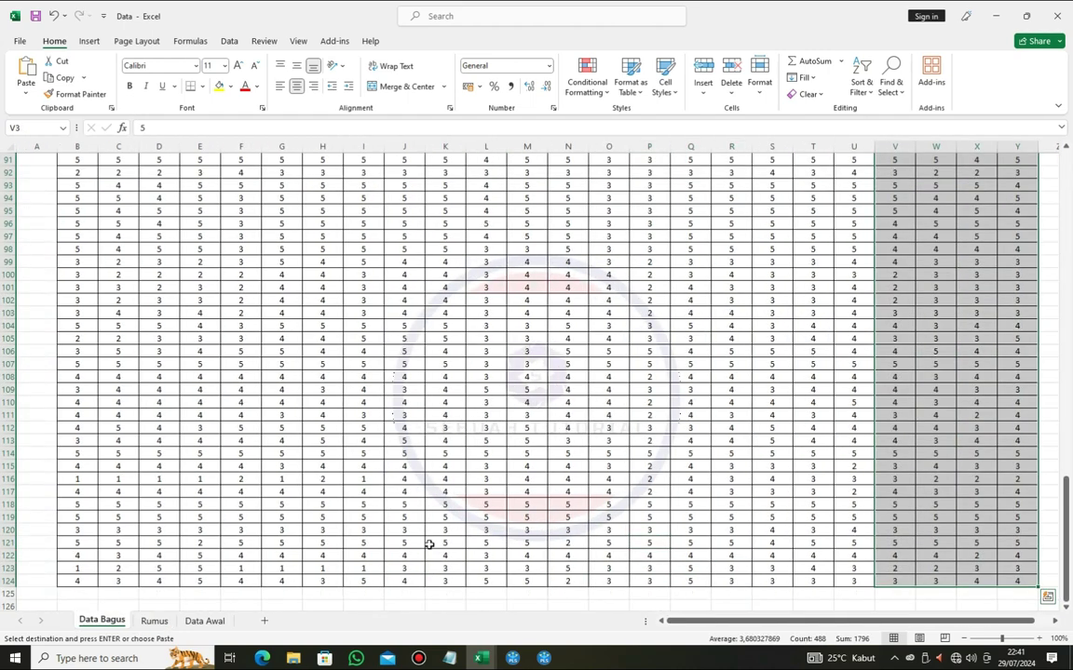
scroll(1070, 563, up, 10)
scroll(1071, 563, down, 8)
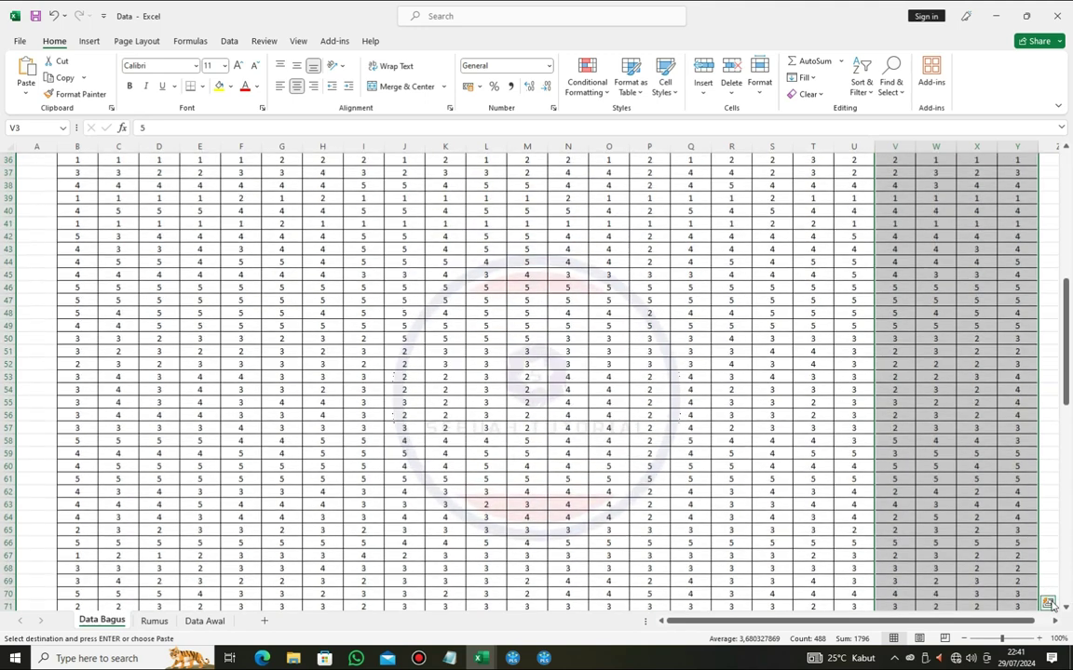
click(894, 491)
scroll(1066, 311, up, 12)
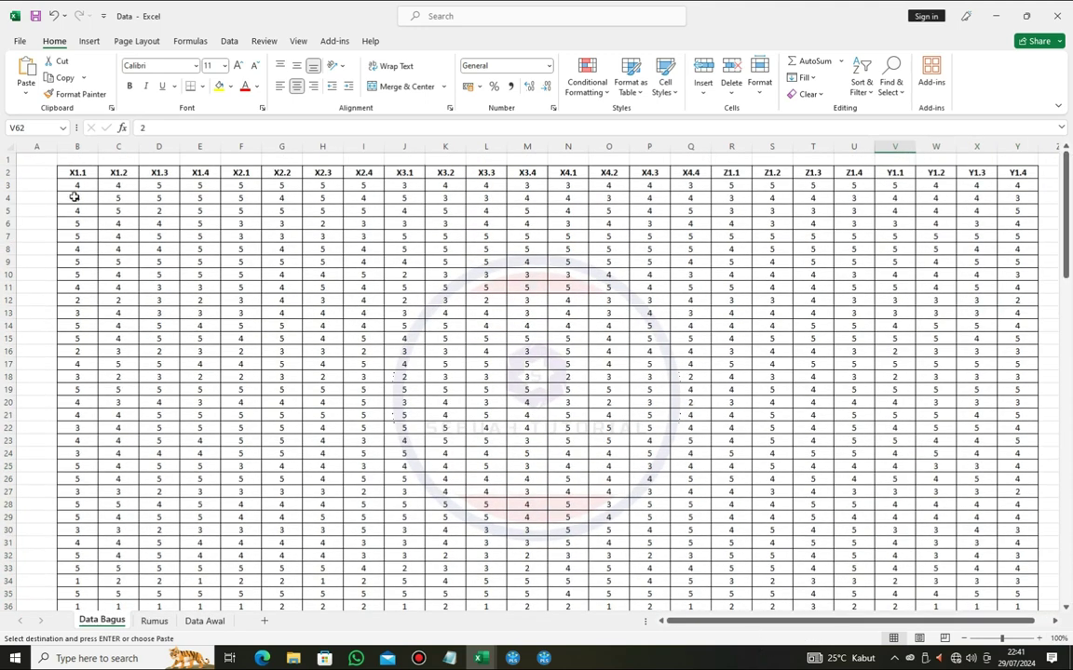
drag(77, 174, 776, 585)
right_click(562, 291)
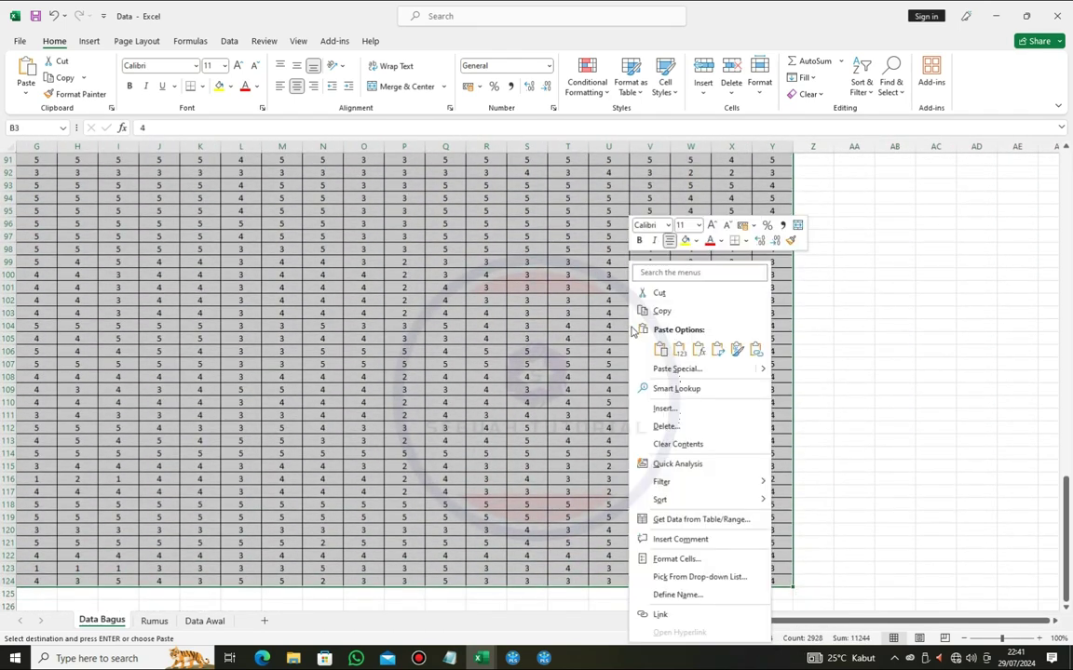
click(574, 279)
- Paste the copied responses over the indicator data on the Rumus sheet, starting at cell B4
click(160, 624)
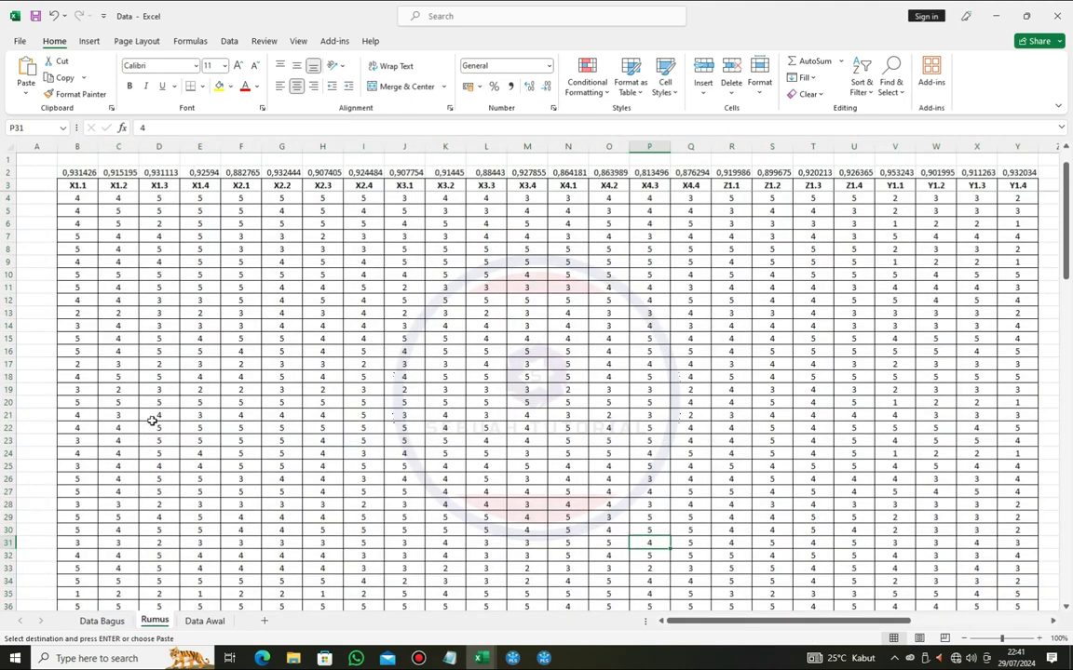
right_click(82, 200)
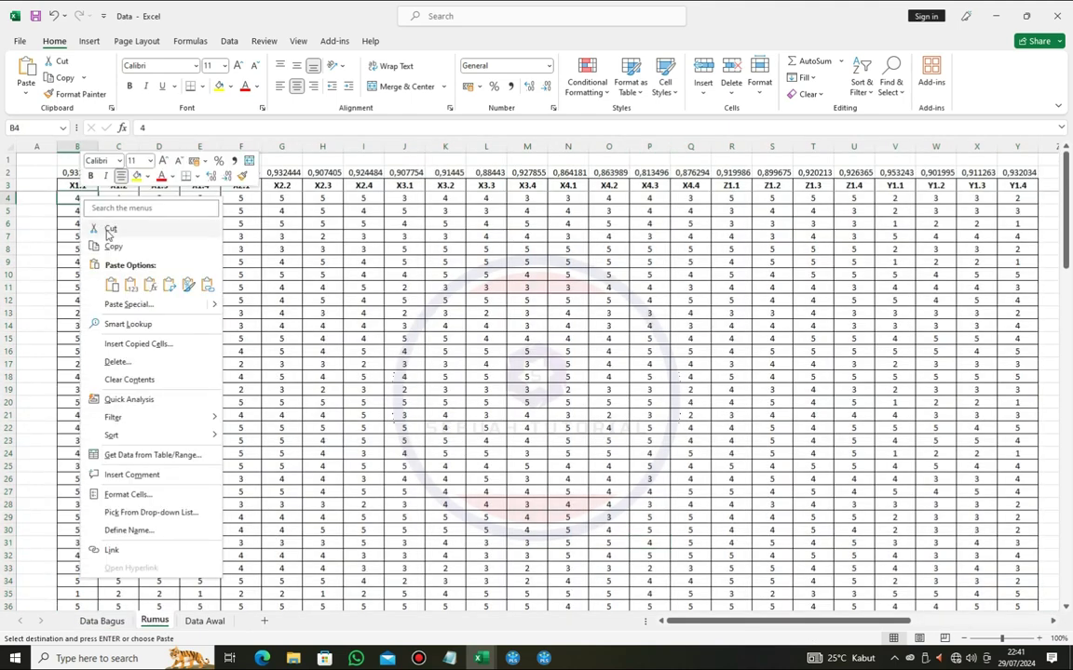
click(111, 285)
click(553, 382)
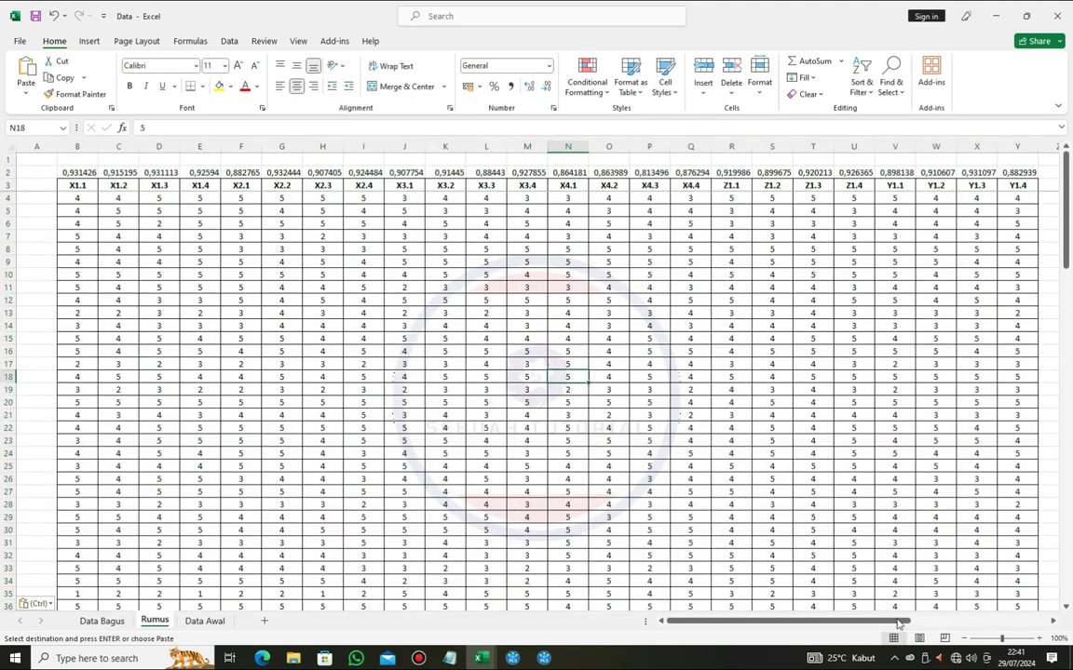
- Correct the criterion in cell AG1 beside the yellow result cell to >0,8
drag(894, 622, 1025, 624)
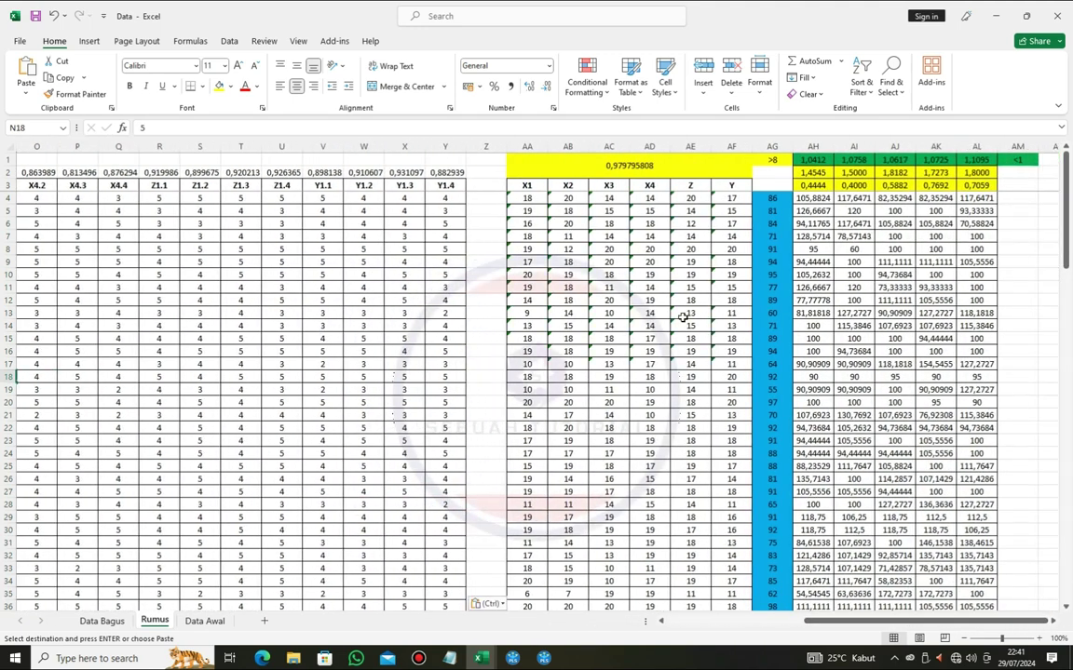
click(772, 160)
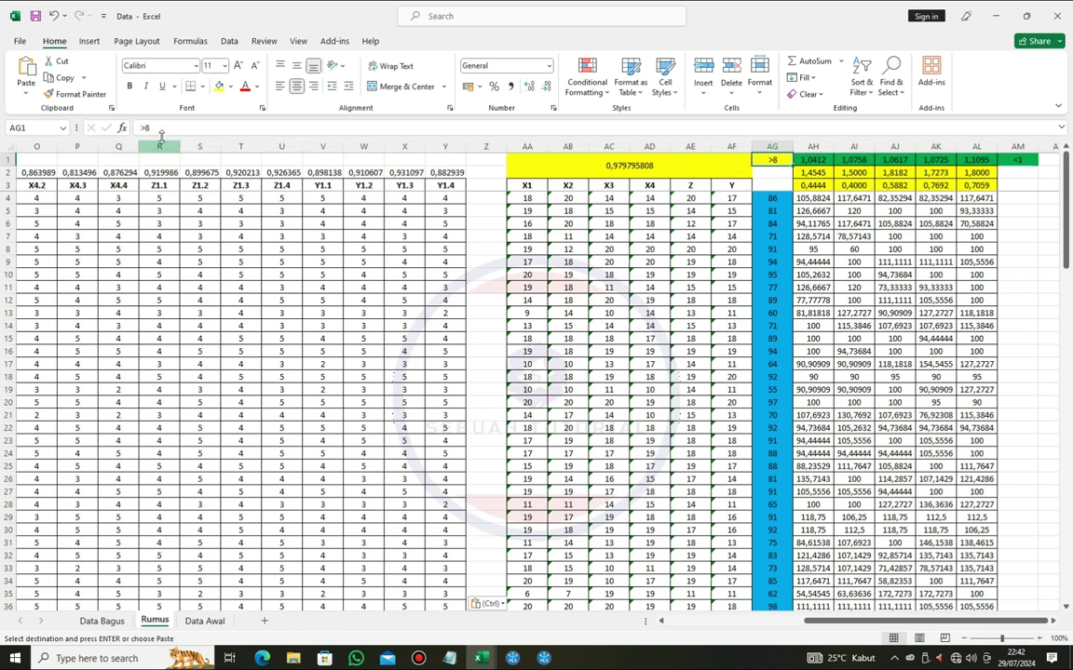
click(196, 129)
text(0)
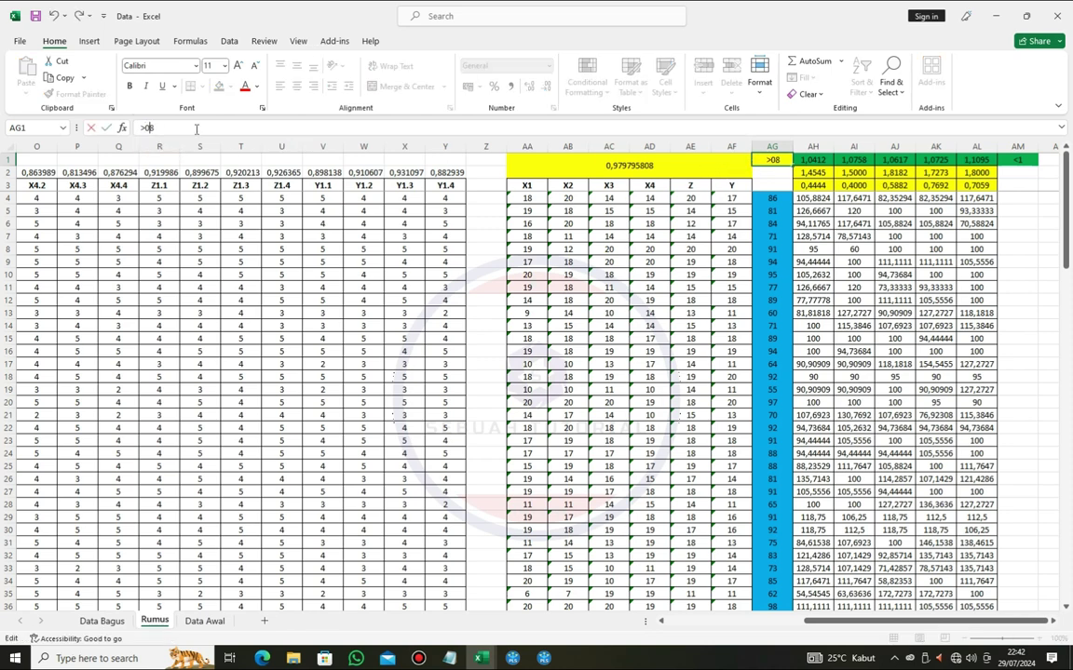
text(,)
key(Return)
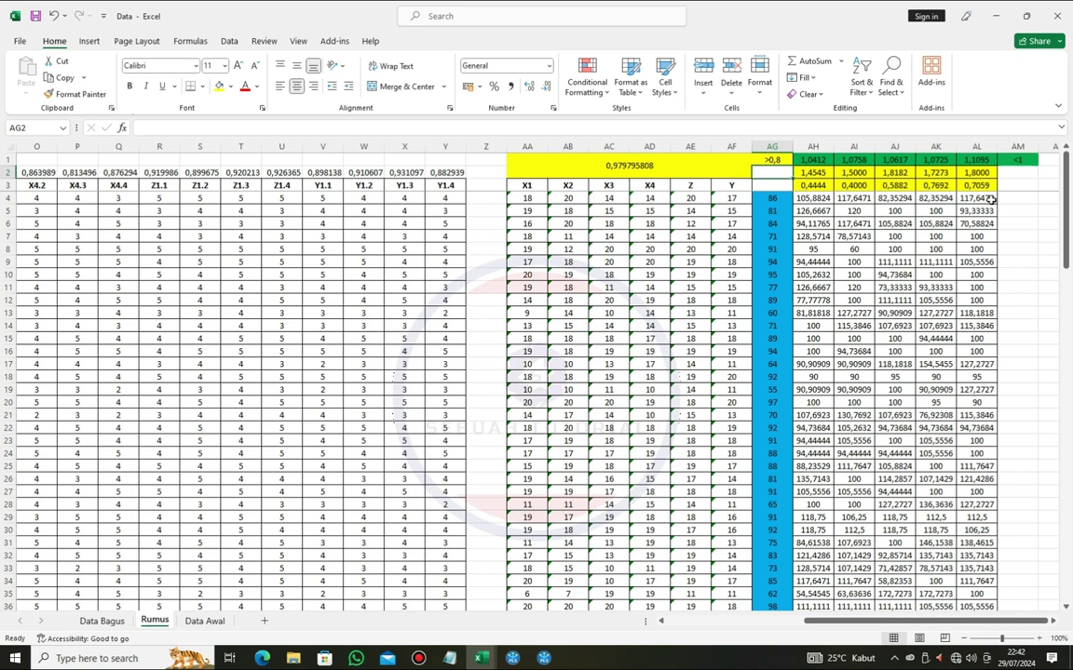
- Check the <1 criterion in AM1 against the bootstrapping results in SmartPLS 3 and SmartPLS 4, and return to the Data workbook
click(1024, 161)
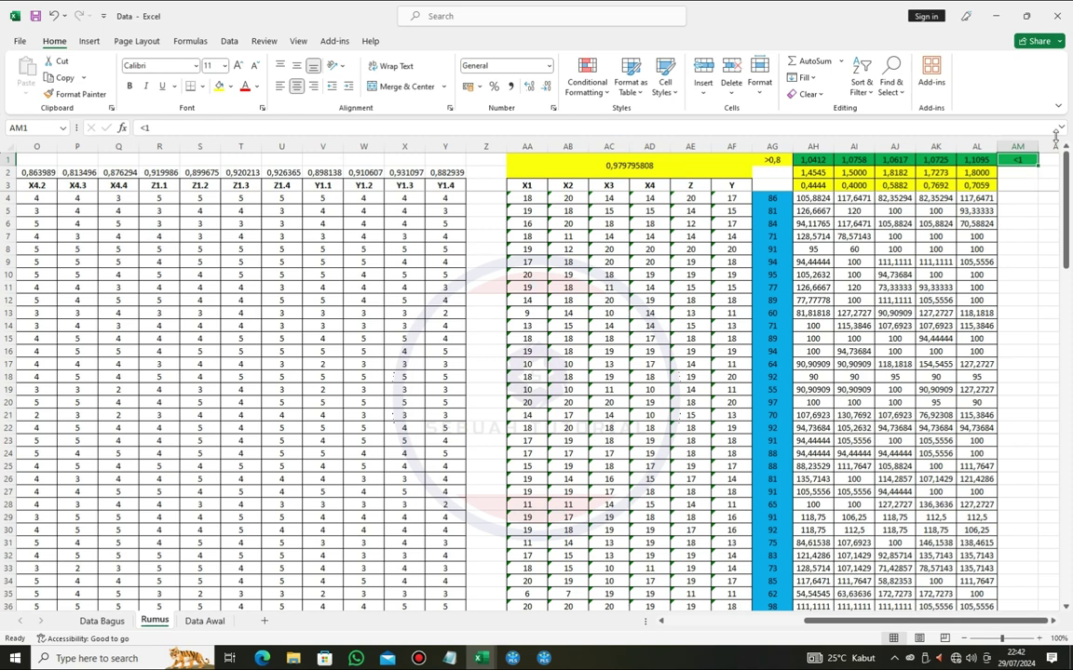
click(512, 658)
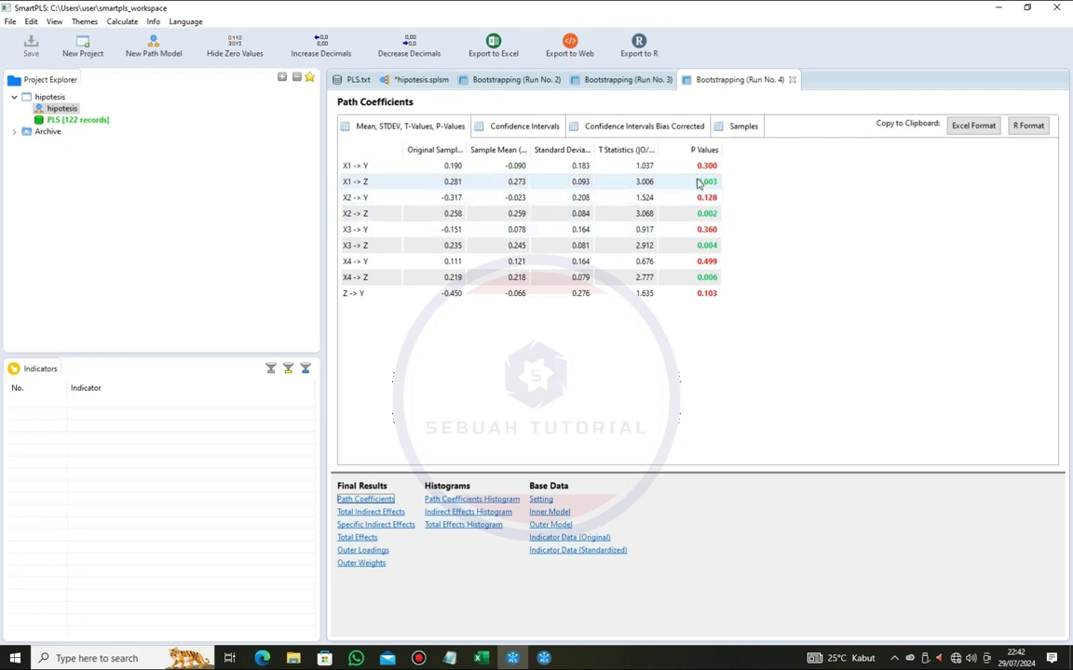
click(543, 658)
click(480, 658)
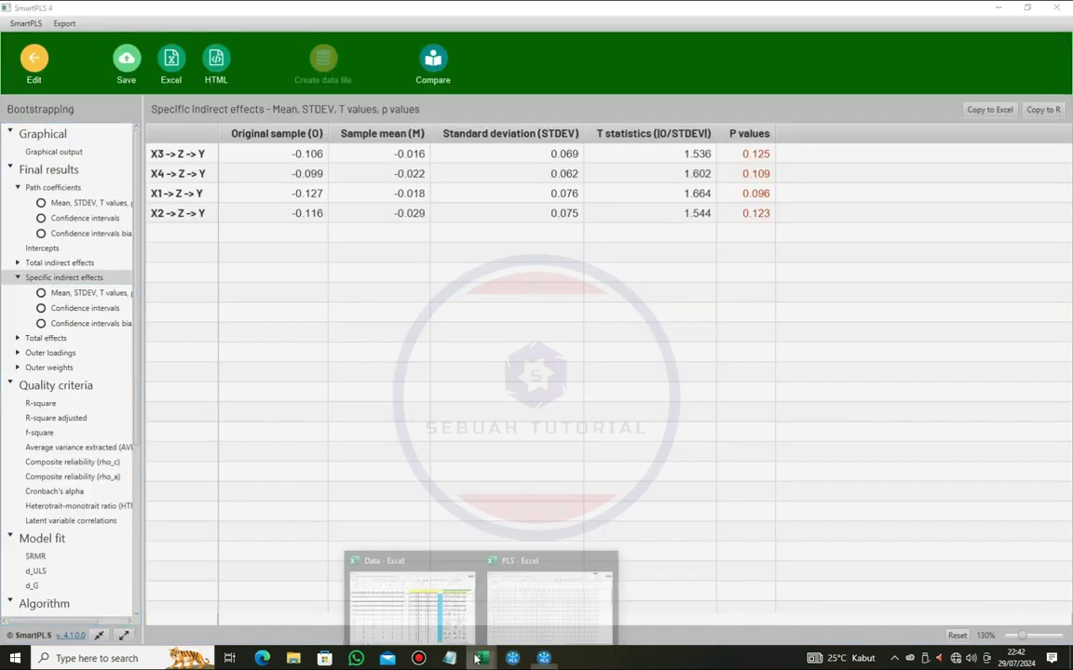
click(436, 582)
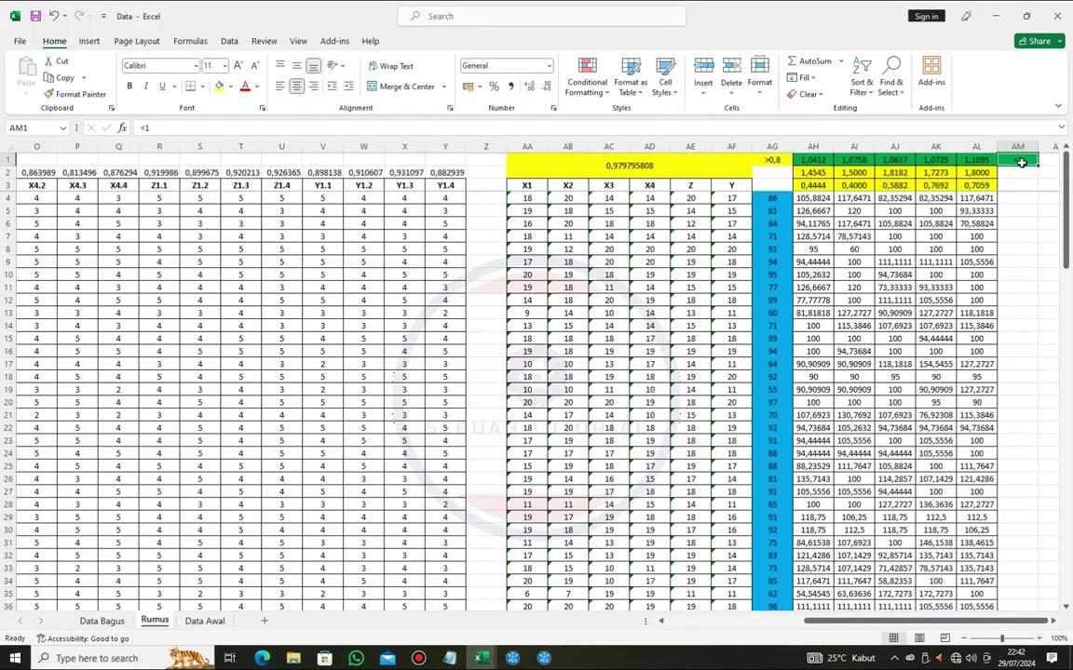
click(513, 658)
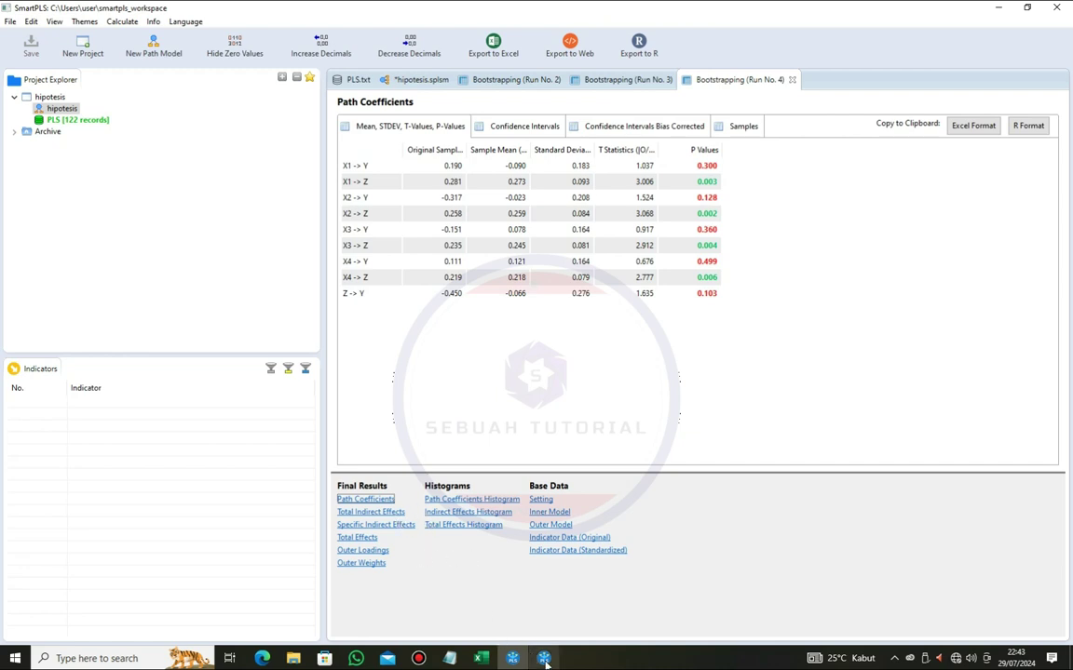
click(503, 606)
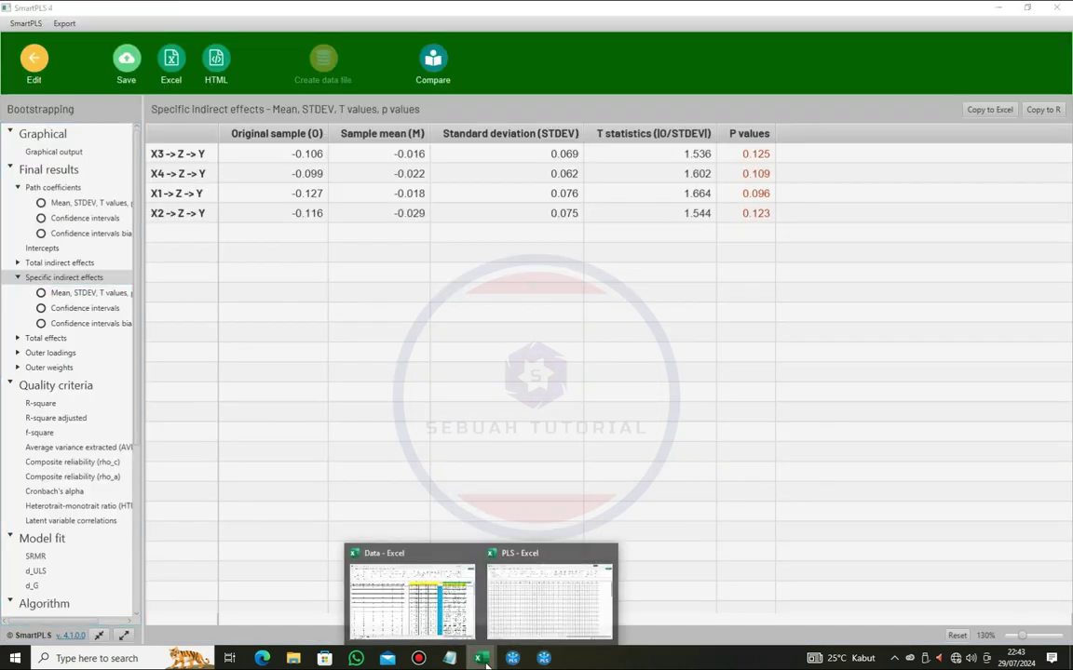
click(412, 594)
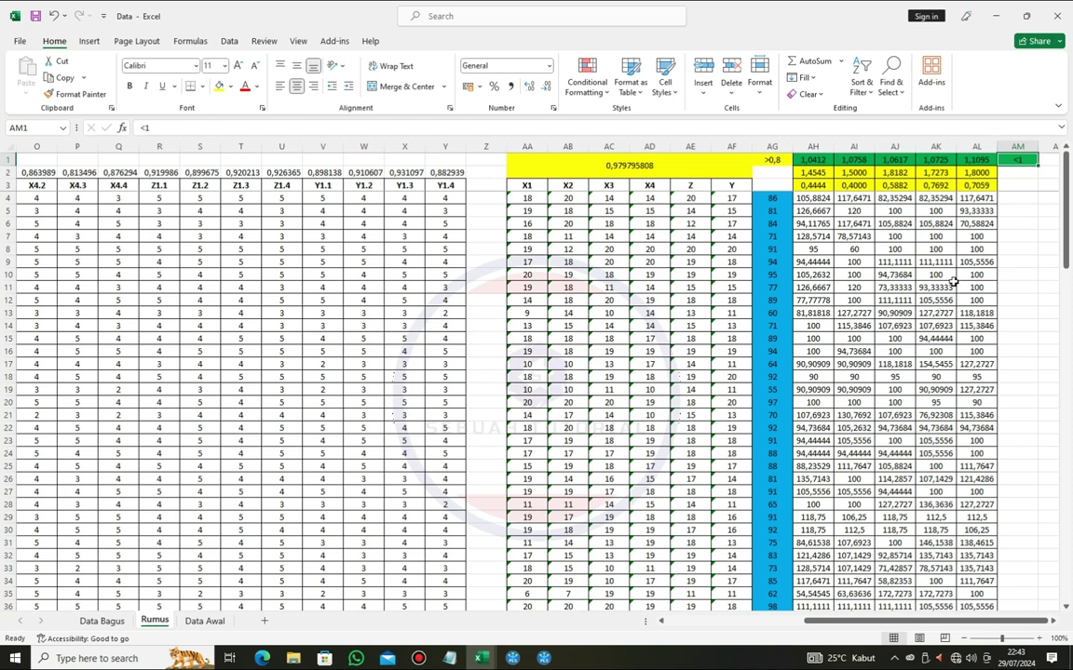
- Copy the indicator values in B4:Y125 on the Rumus sheet, without the headers
scroll(825, 566, left, 5)
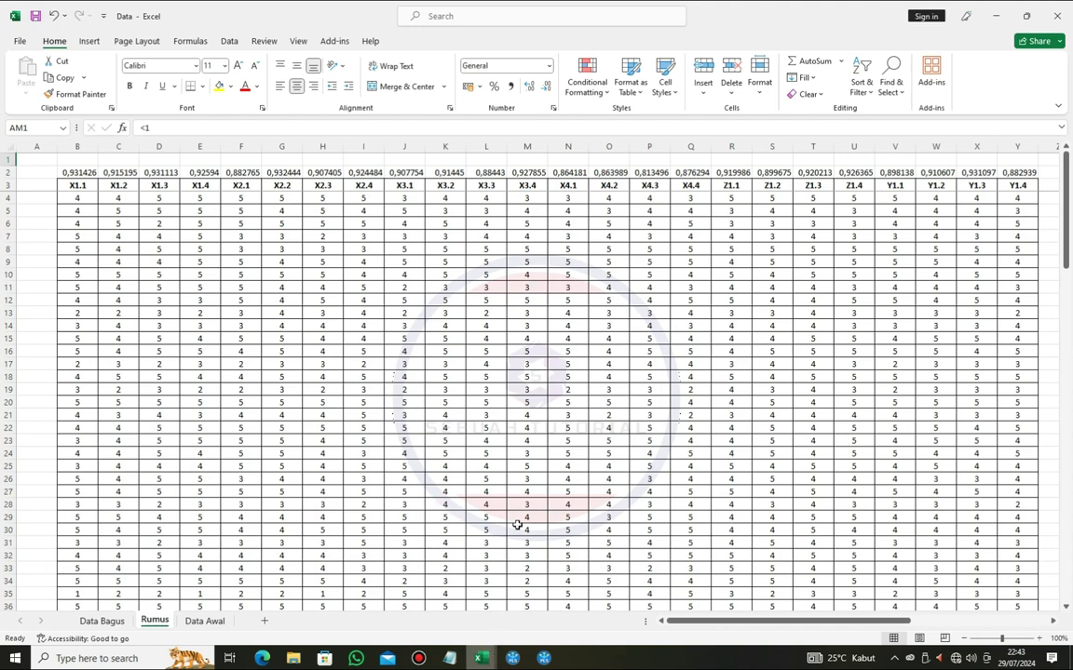
drag(78, 201, 792, 573)
drag(796, 665, 805, 597)
right_click(499, 308)
click(527, 313)
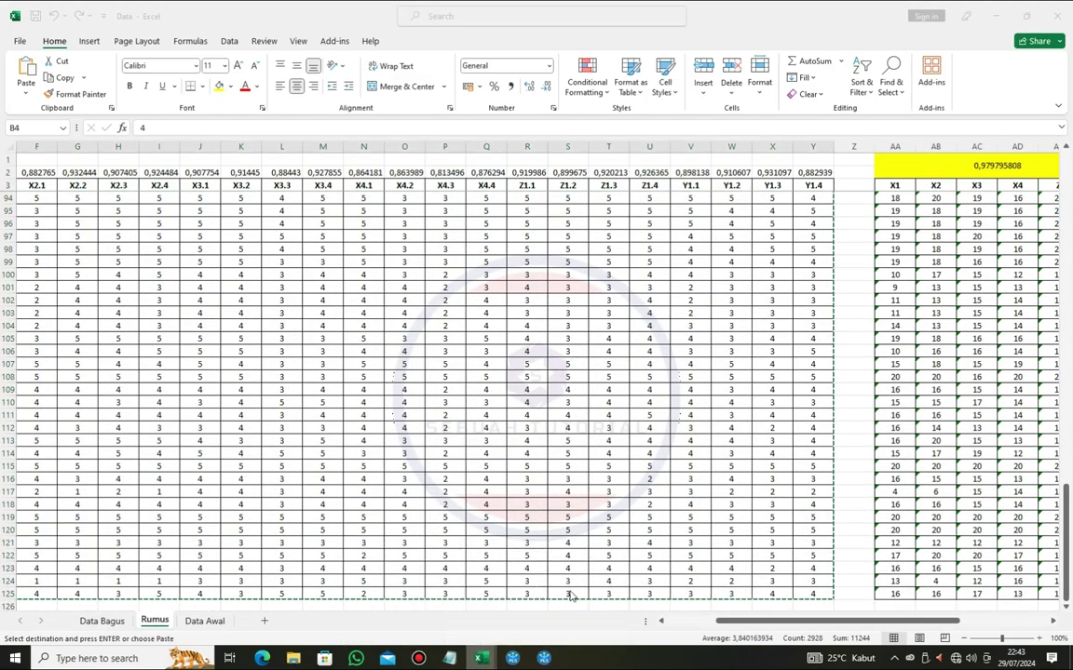
- Switch to the PLS workbook, paste the copied values over the old data from cell A2, and save the file
key(alt+Tab)
scroll(762, 627, left, 3)
click(33, 175)
right_click(33, 175)
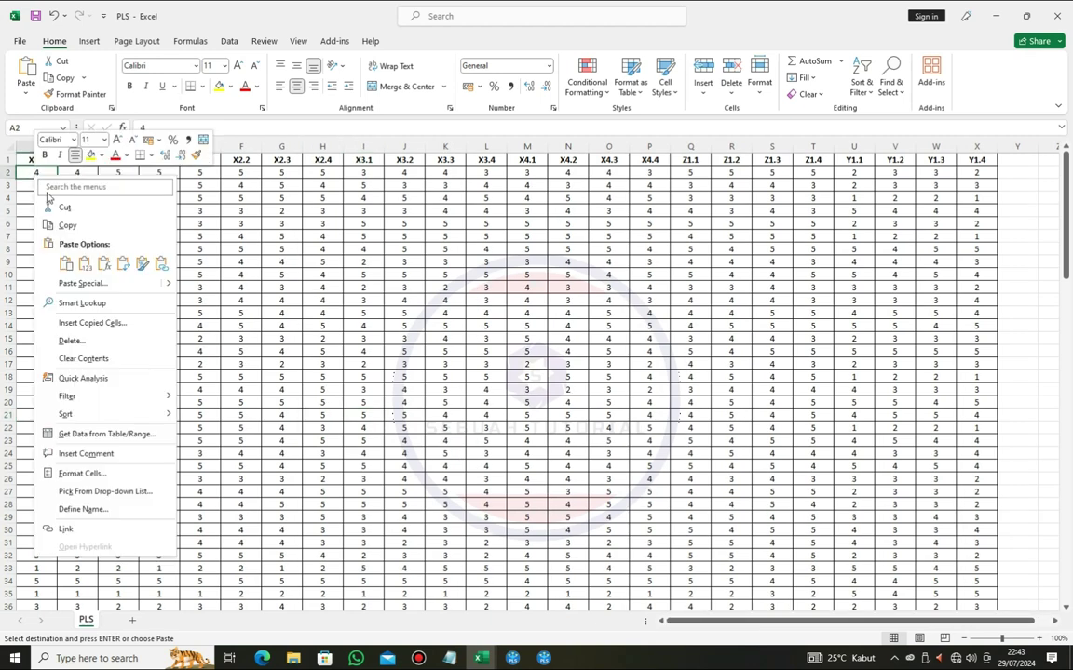
click(58, 240)
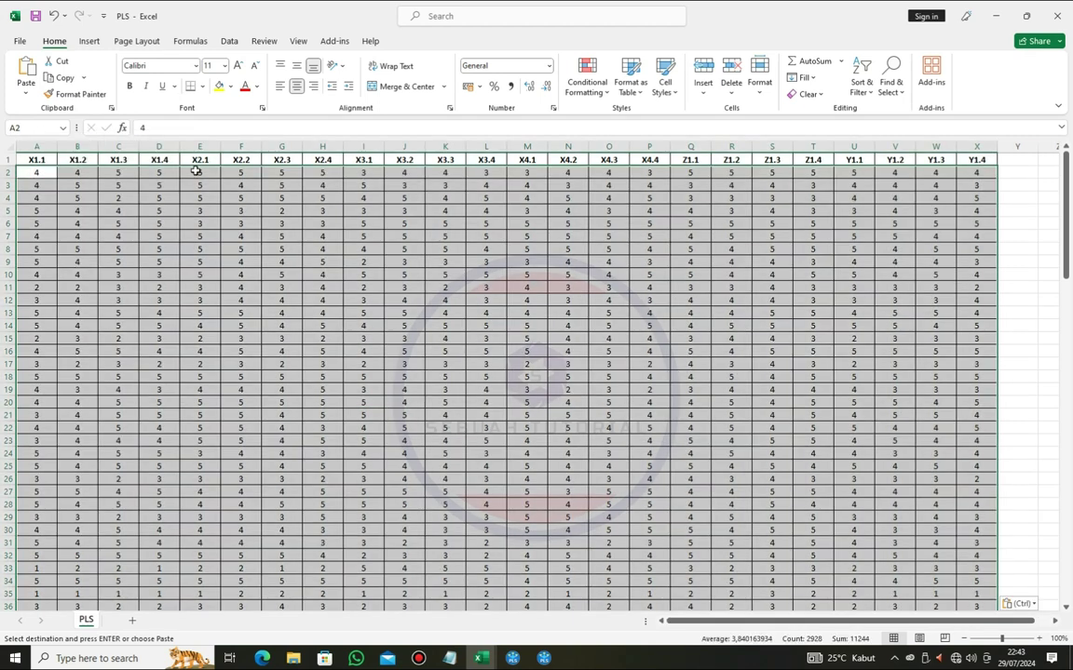
click(36, 16)
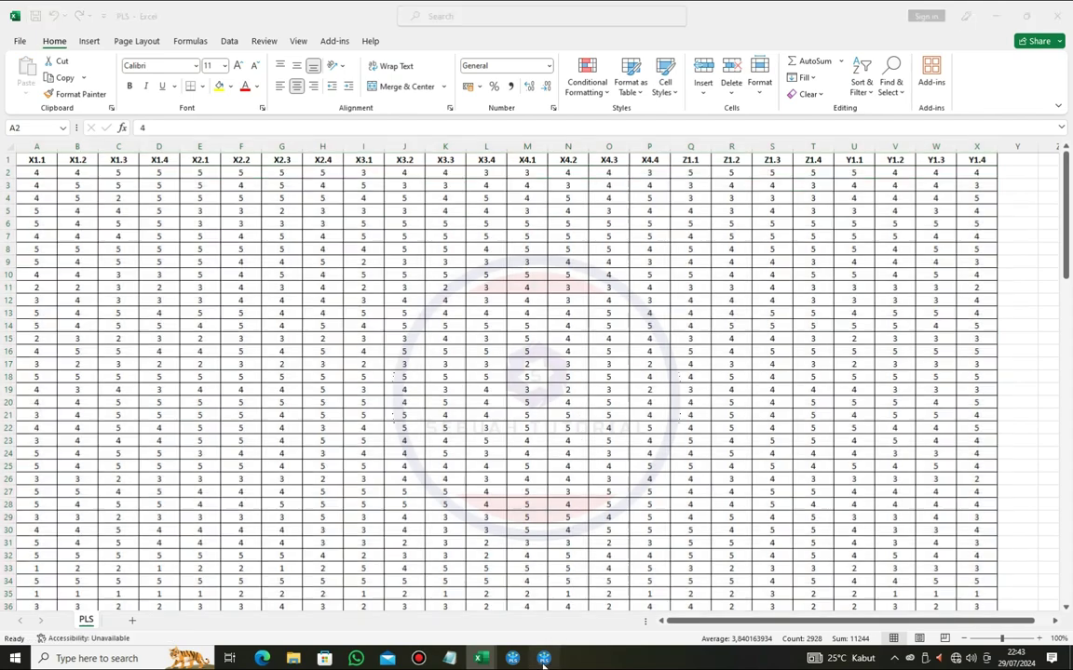
- Switch to SmartPLS 3 and delete the old PLS data file from the hipotesis project
click(543, 659)
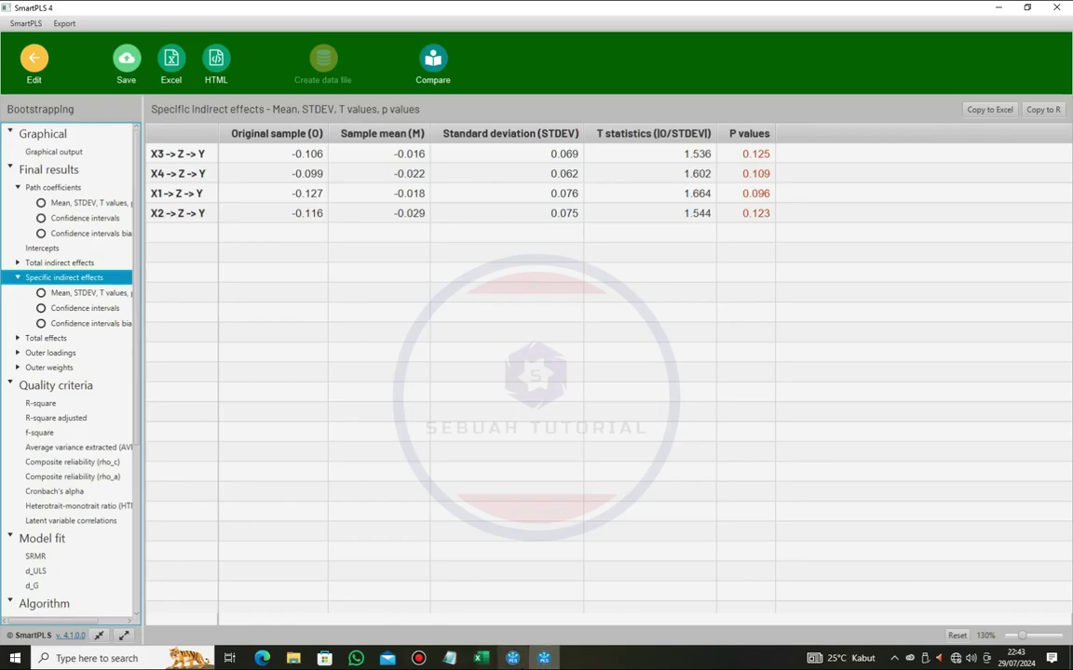
click(512, 658)
right_click(67, 120)
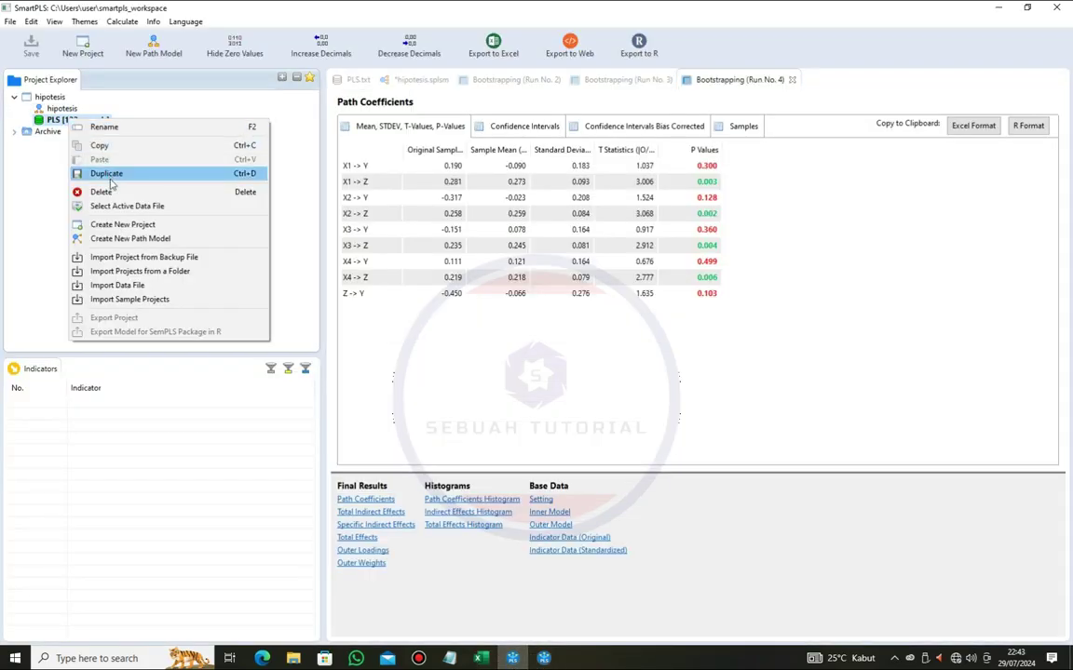
click(104, 191)
click(599, 336)
- Import the updated PLS data file into the hipotesis project under the name PLS
double_click(72, 108)
double_click(175, 136)
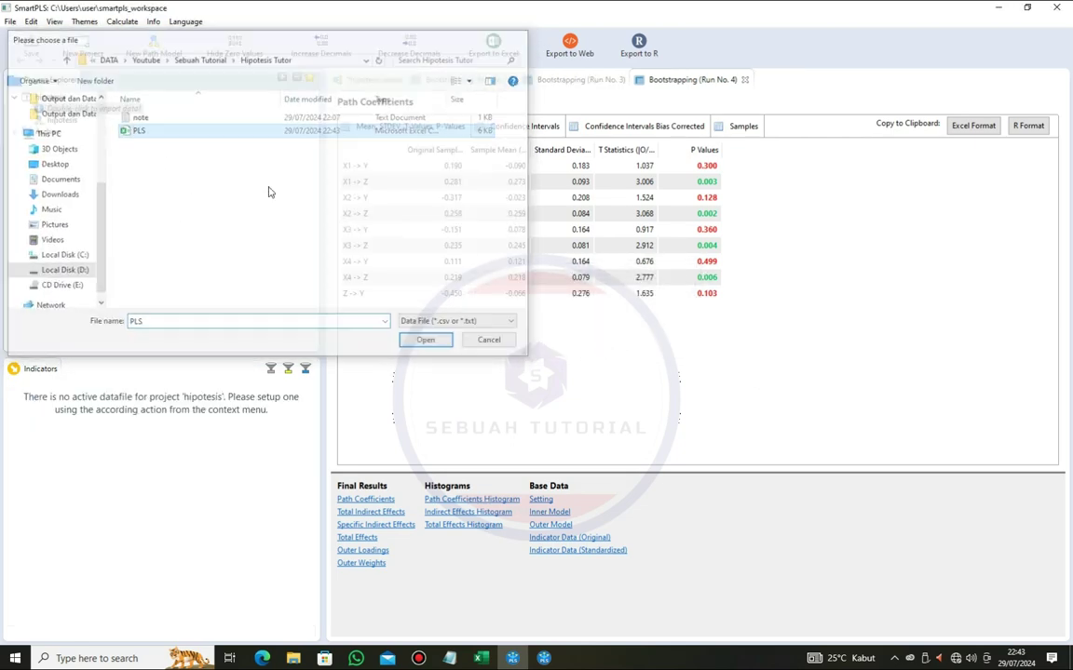
click(628, 378)
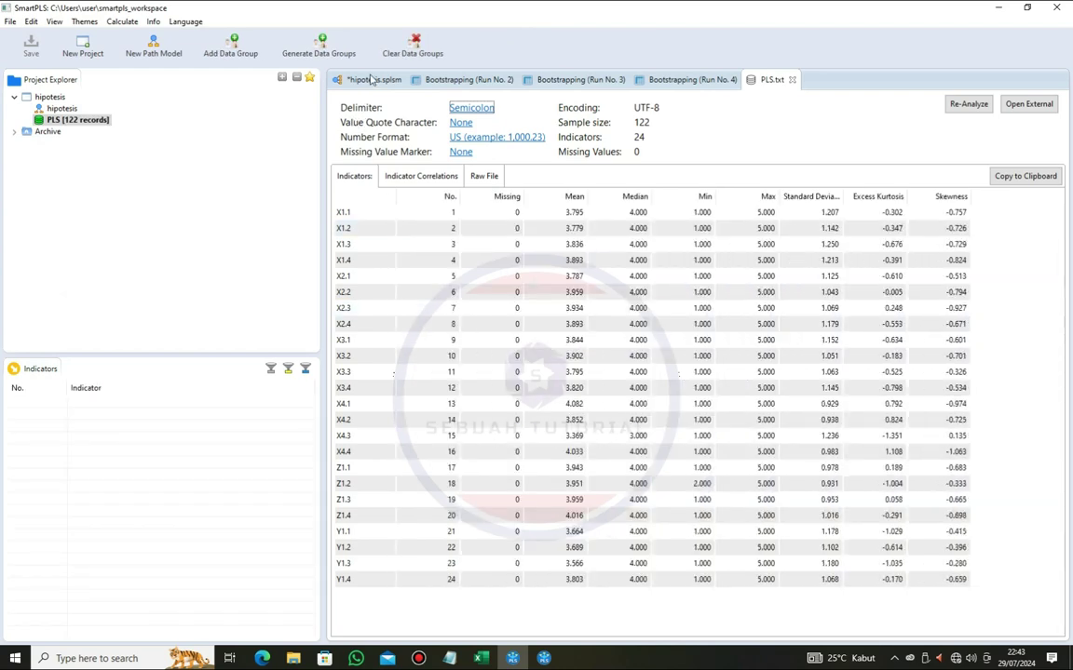
- Return to the hipotesis path model and run Bootstrapping on the newly imported data
click(371, 79)
click(798, 44)
click(870, 81)
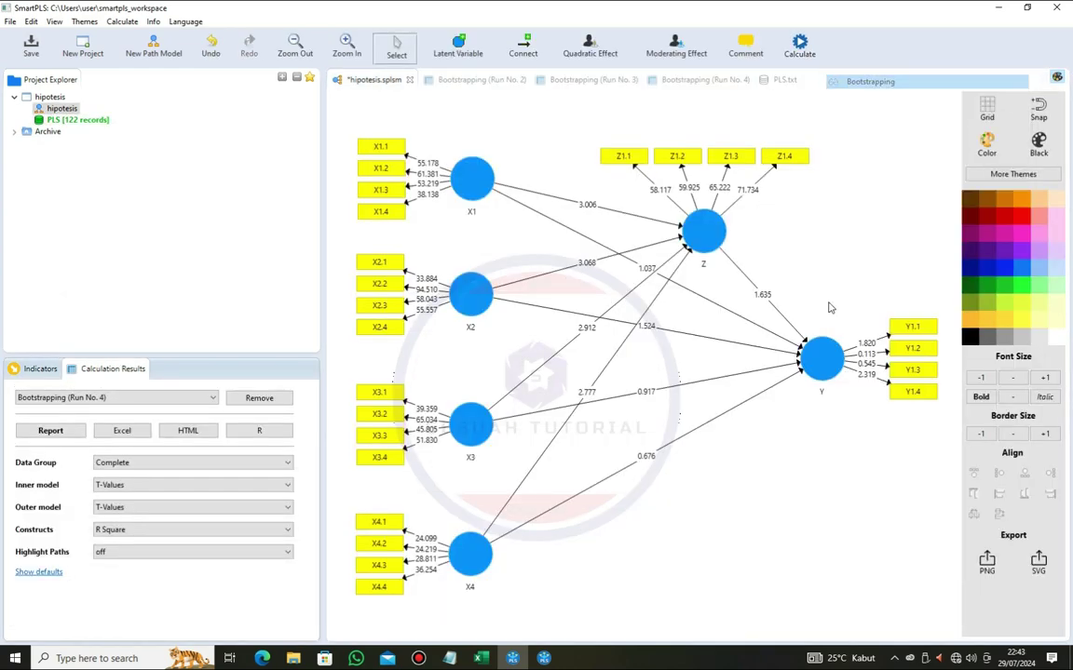
click(849, 365)
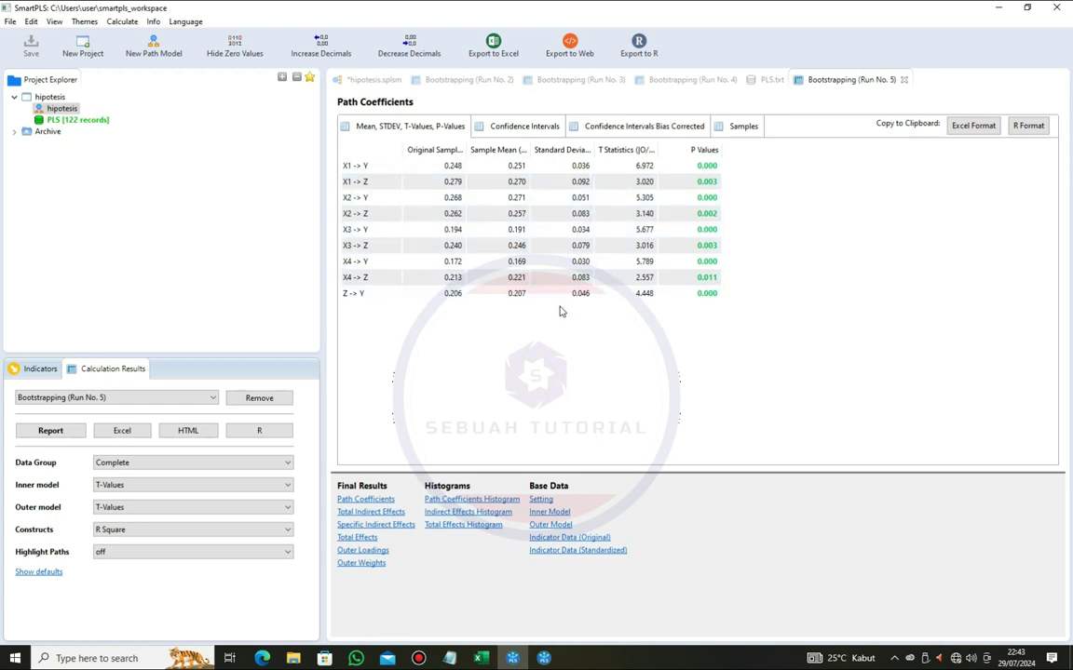
- Review the specific indirect effects and path coefficients of Bootstrapping (Run No. 5)
click(411, 525)
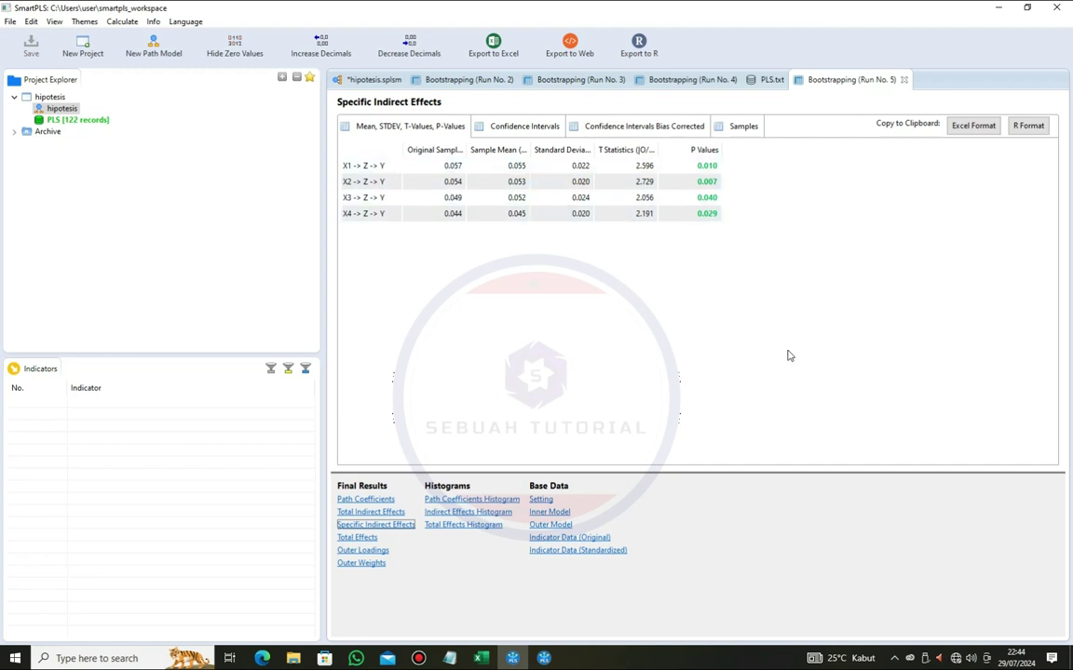
click(365, 499)
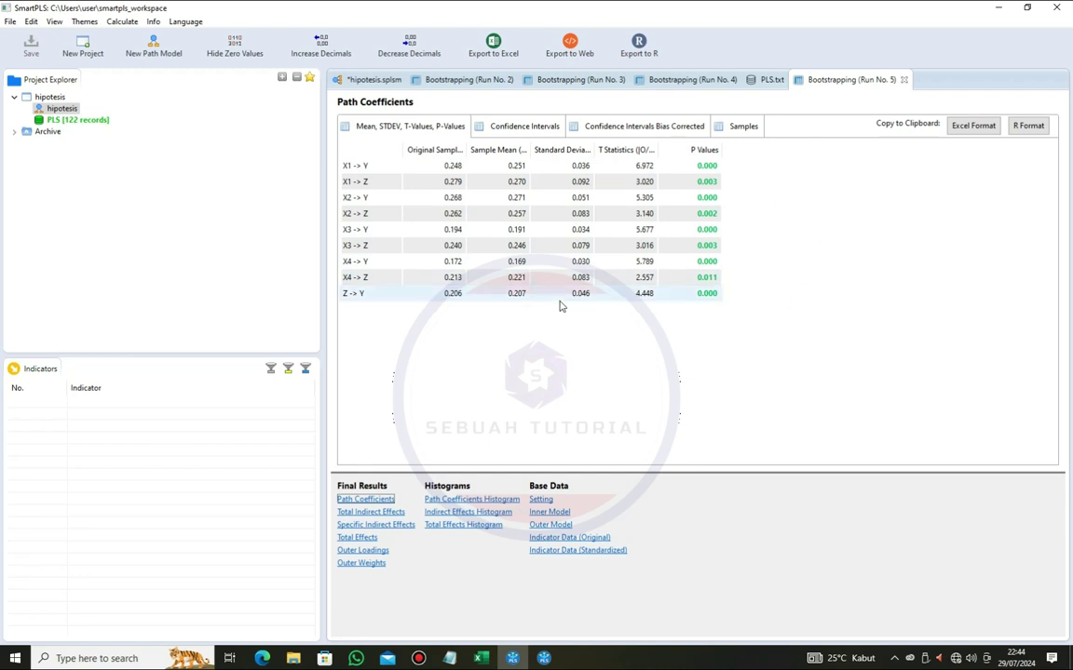
click(400, 525)
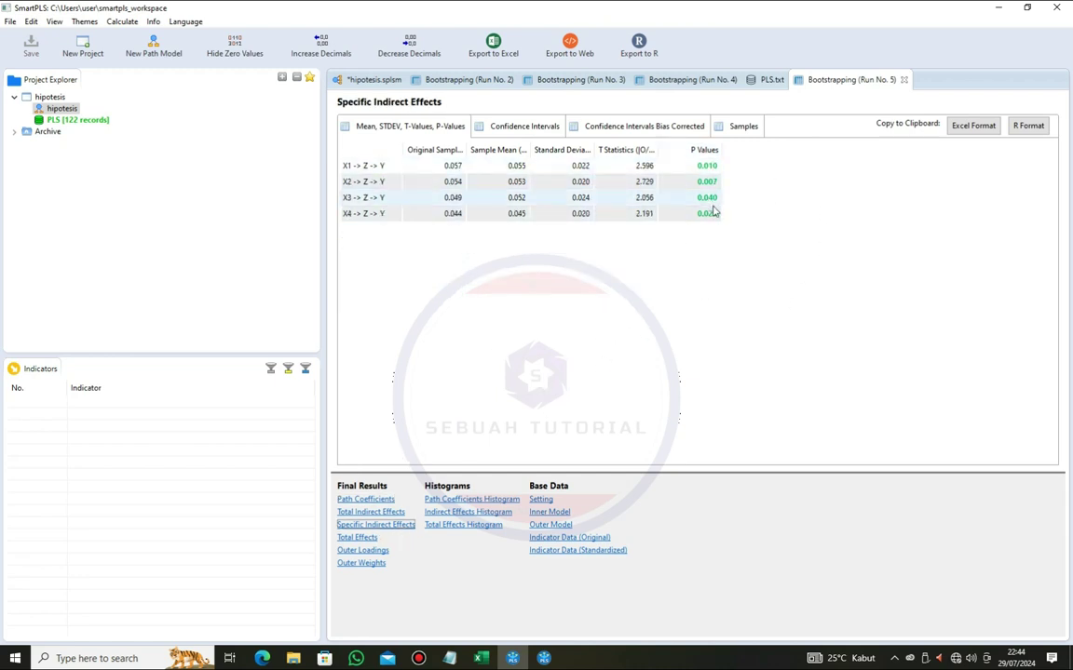
mouse_move(481, 658)
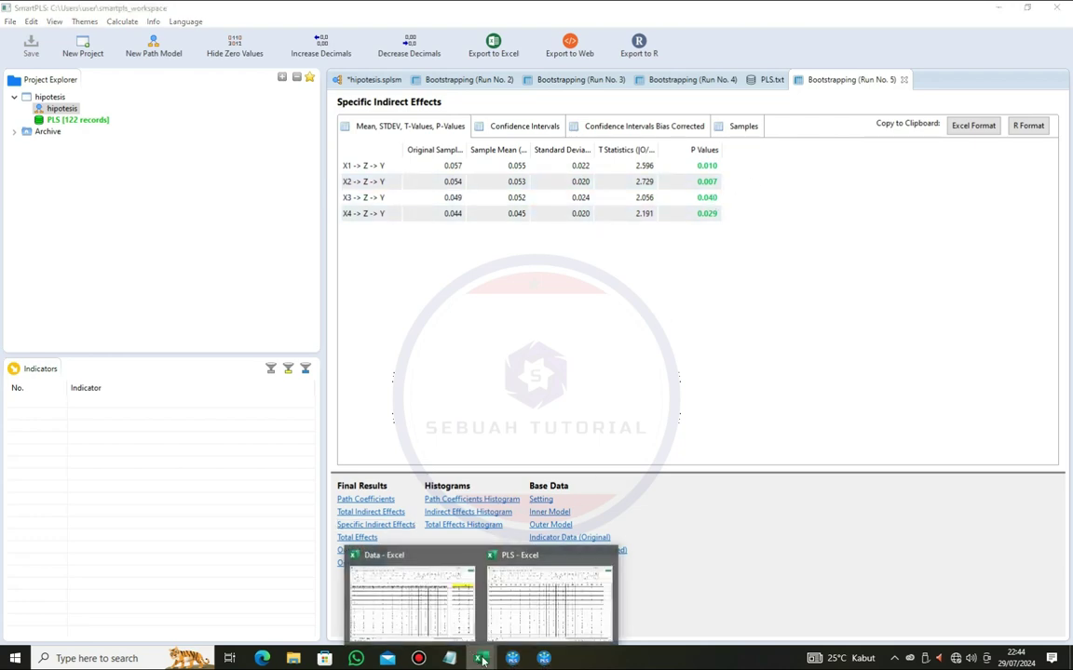
- Check the total and ratio columns on the Rumus sheet of the Excel Data workbook, and review the path coefficients in SmartPLS 3
click(404, 559)
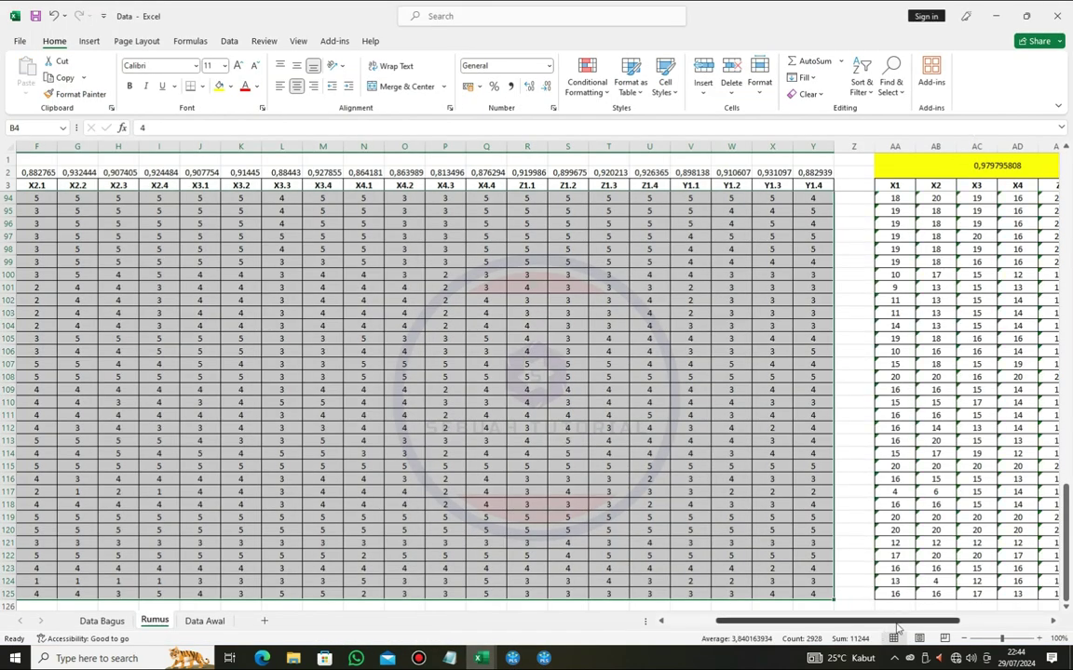
scroll(931, 373, right, 5)
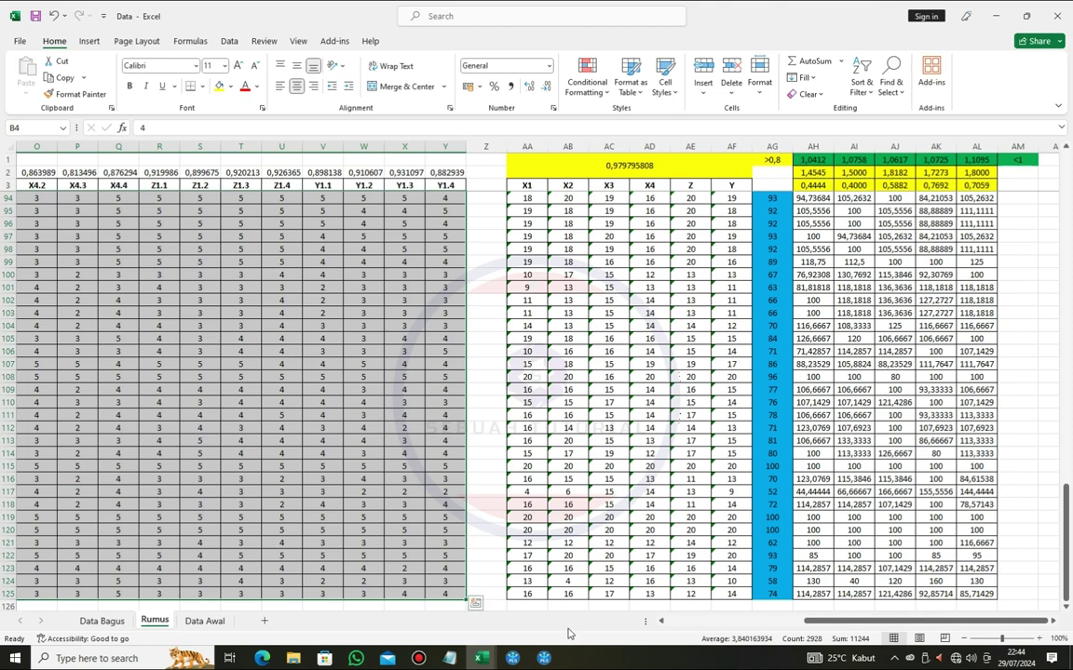
click(514, 659)
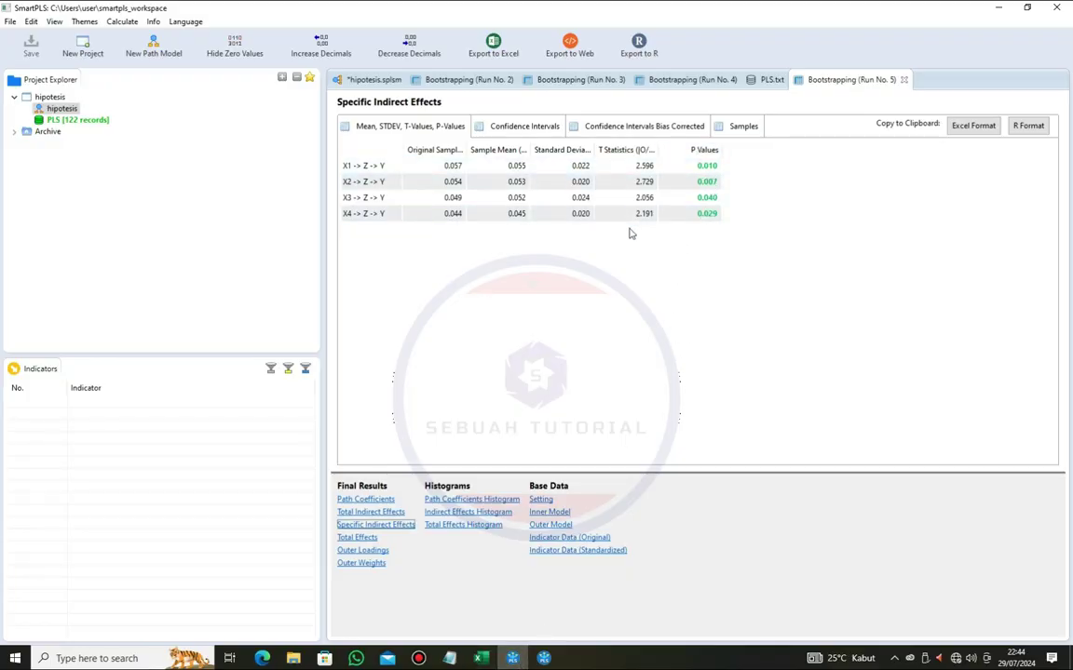
click(380, 501)
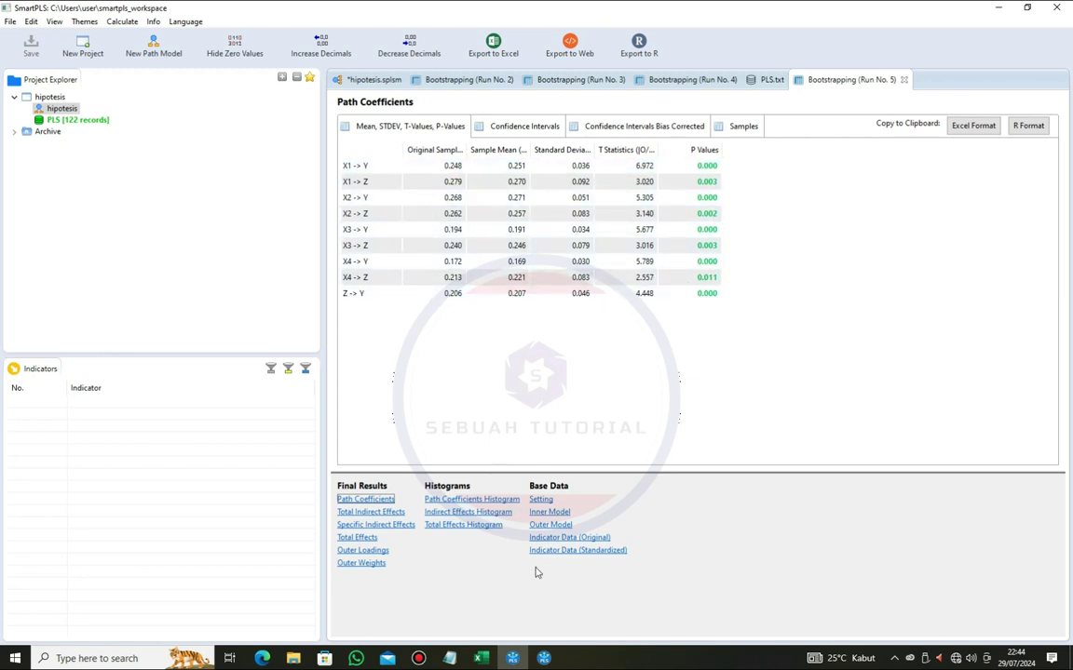
- Switch to SmartPLS 4, leave the old bootstrapping report and delete the PLS data file from the hipotesis project
click(546, 659)
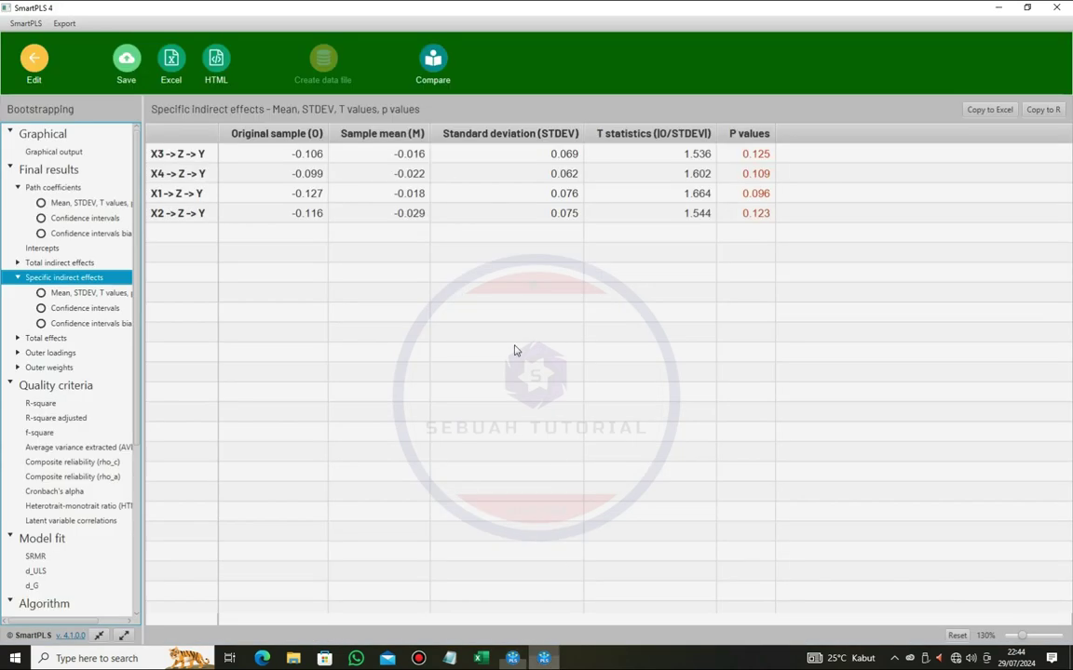
click(36, 67)
click(36, 67)
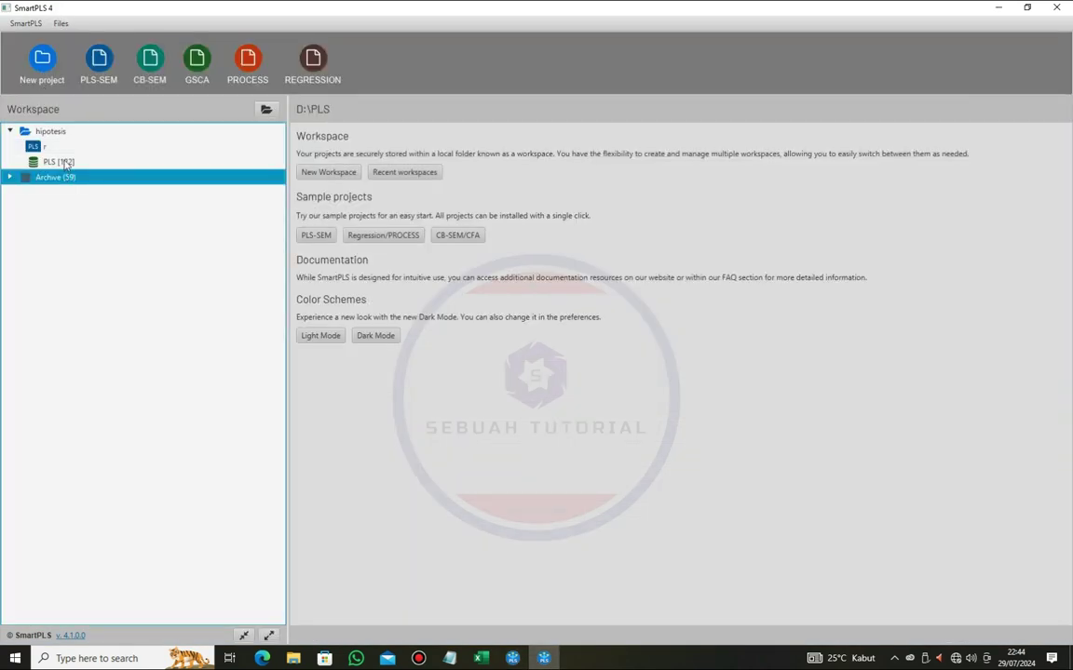
right_click(60, 162)
click(140, 308)
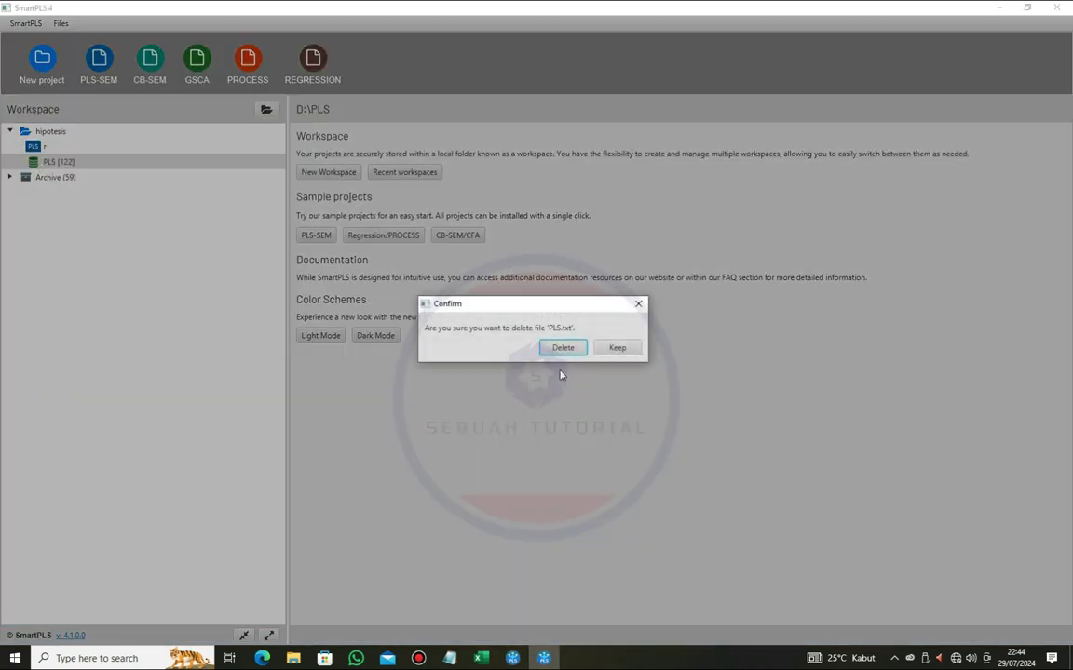
key(Return)
- Import the updated PLS data file from the Hipotesis Tutor folder into the hipotesis project and return to the workspace
click(73, 147)
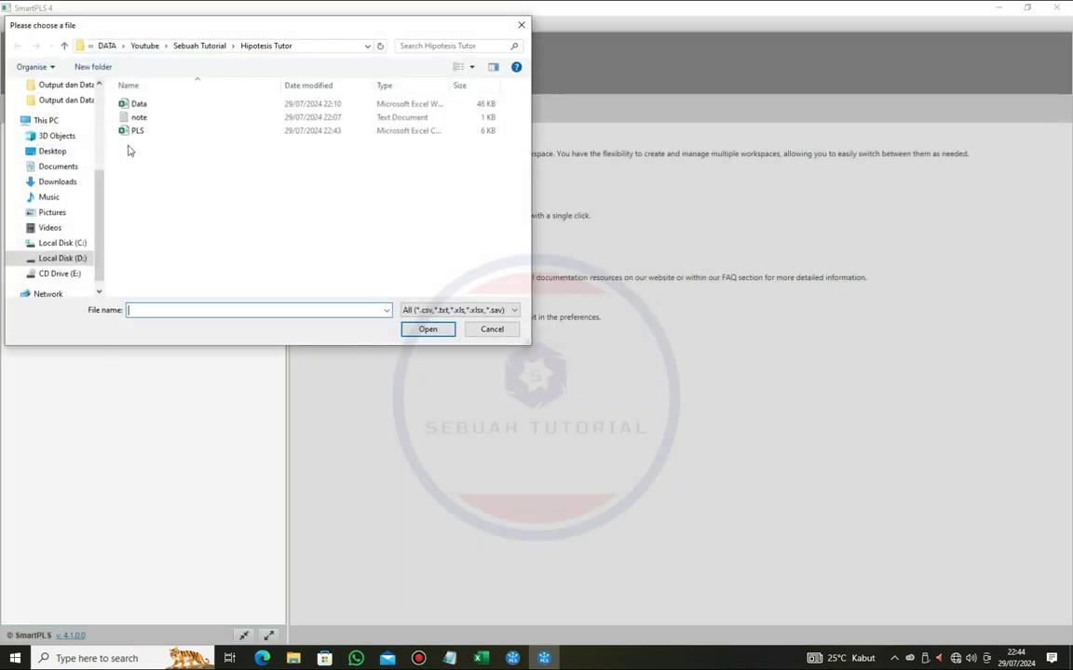
double_click(134, 132)
click(761, 517)
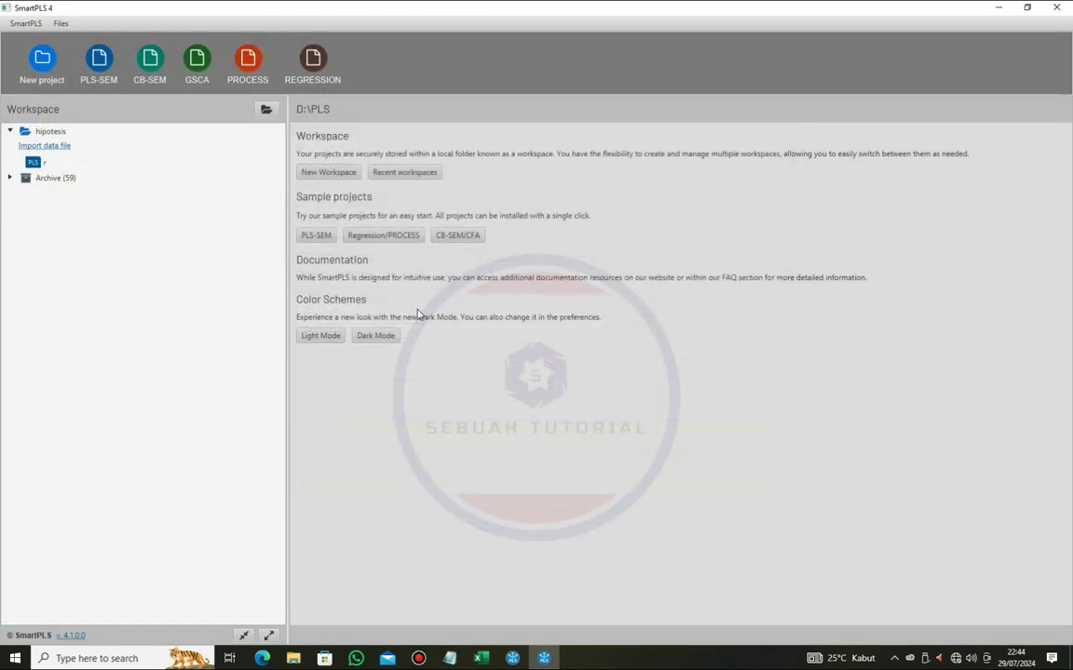
click(38, 70)
- Open the PLS-SEM model r and run Bootstrapping with 5000 subsamples, two-tailed, at a 0.05 significance level
click(57, 147)
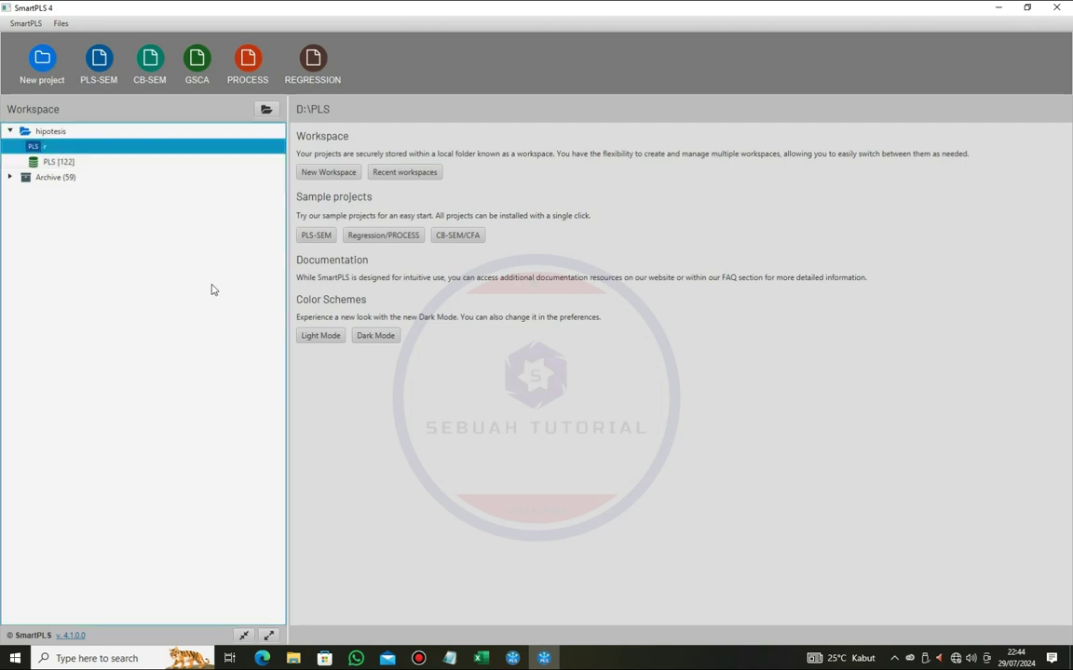
key(Return)
click(173, 64)
click(205, 132)
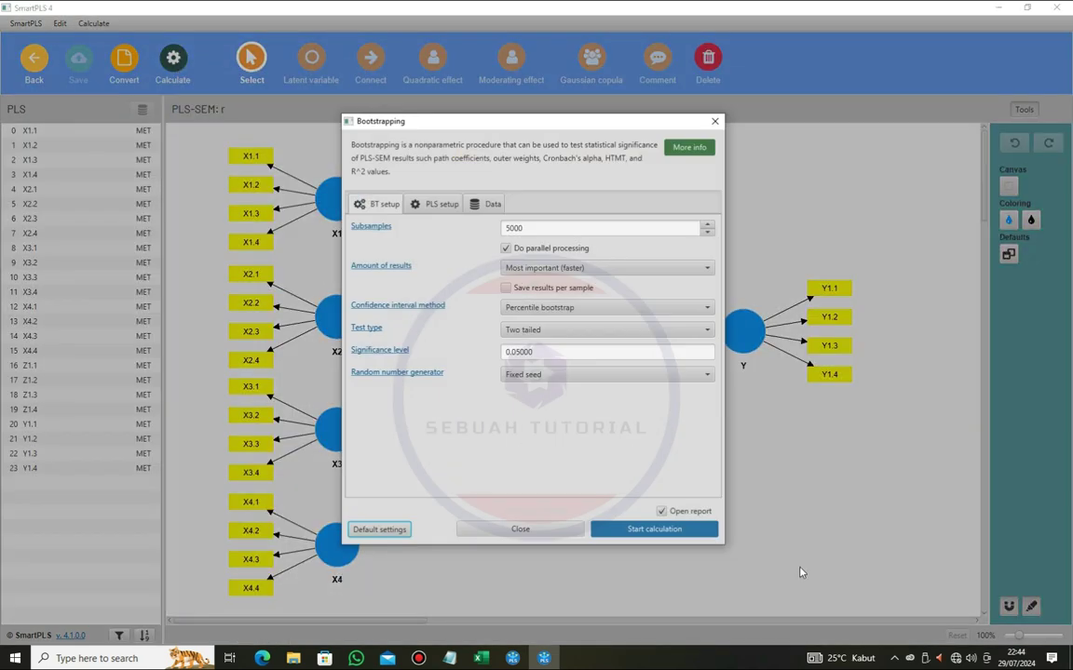
click(659, 529)
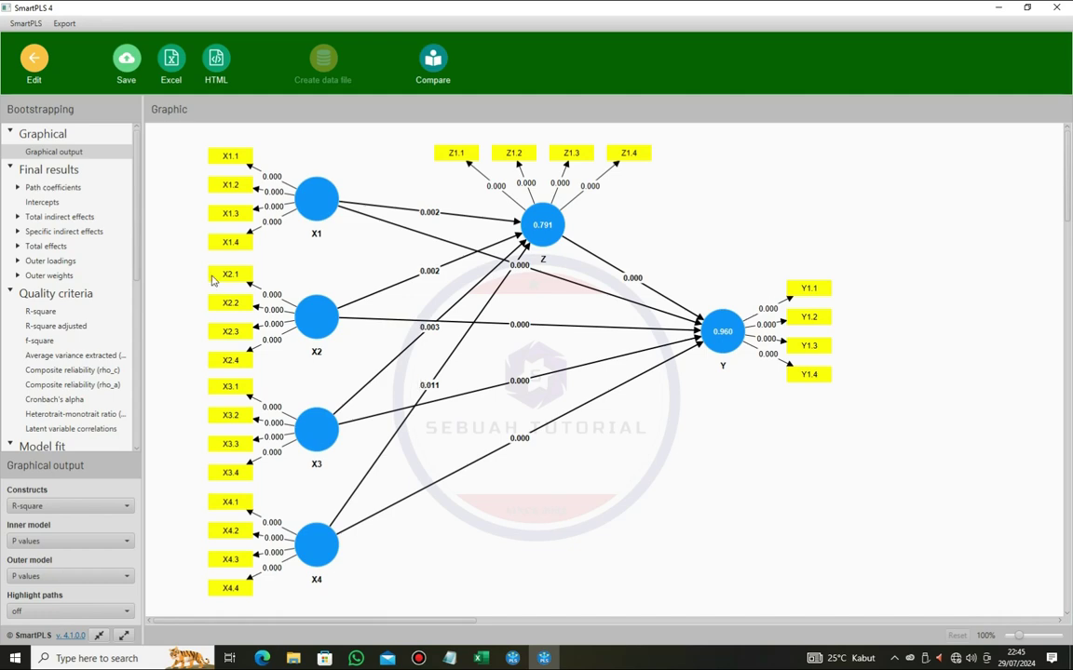
- Review the path coefficients and specific indirect effects of the new bootstrapping report, comparing their T statistics and P values
click(67, 187)
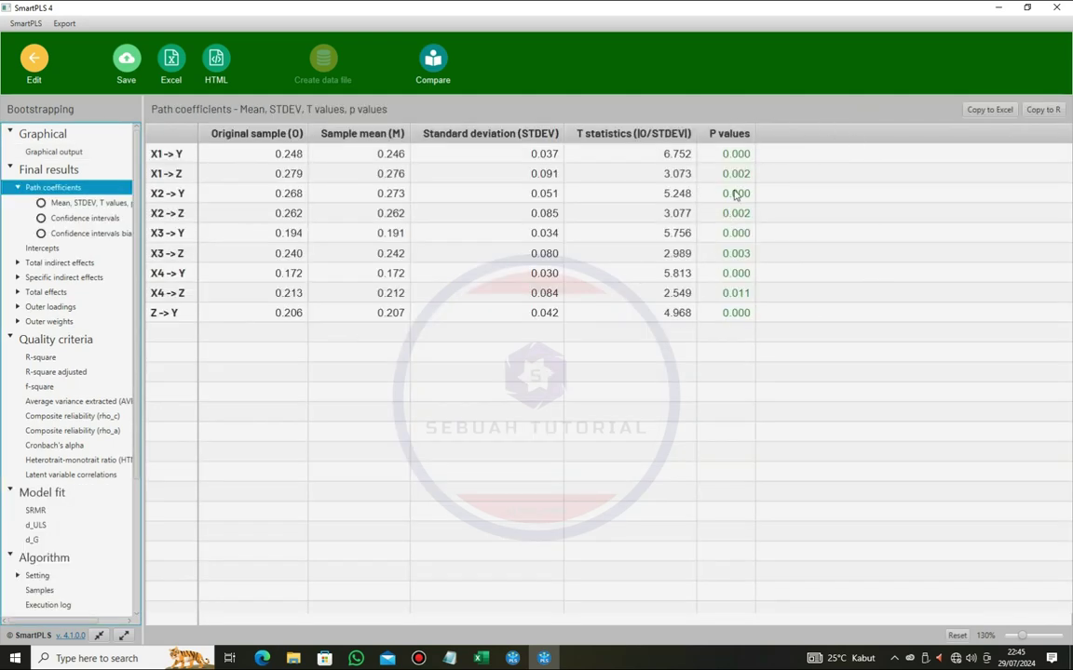
click(78, 278)
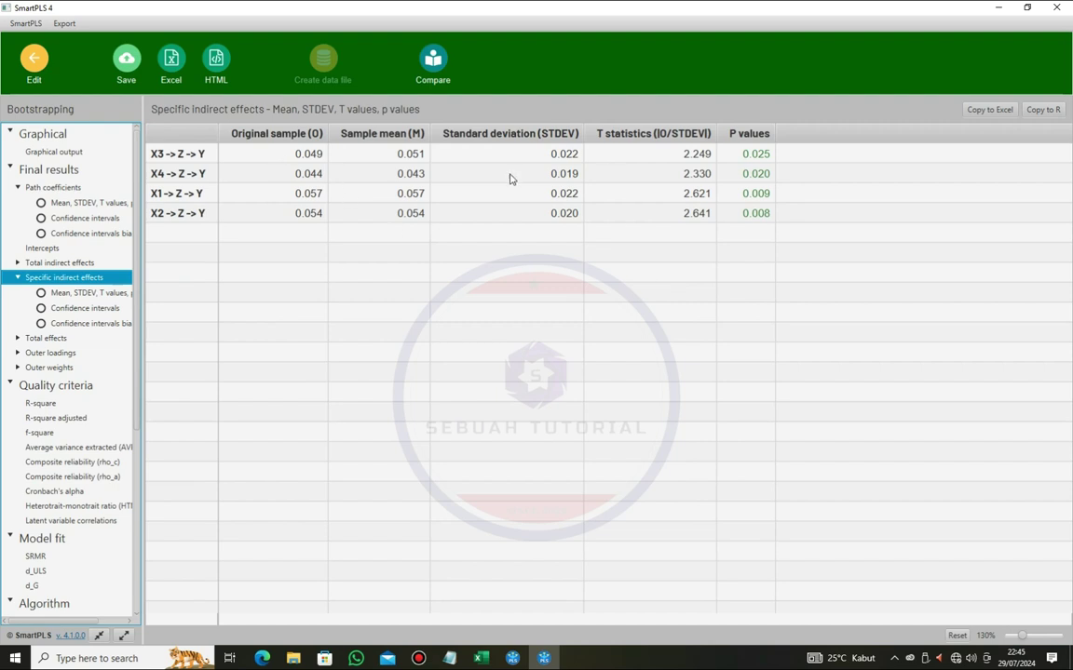
click(41, 203)
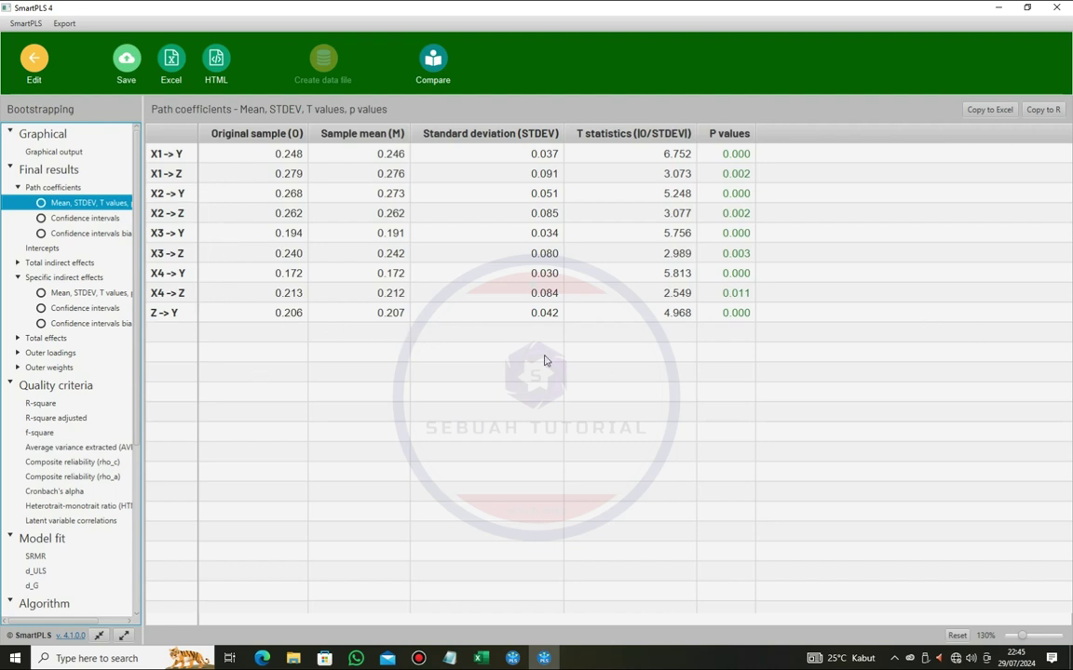
click(41, 279)
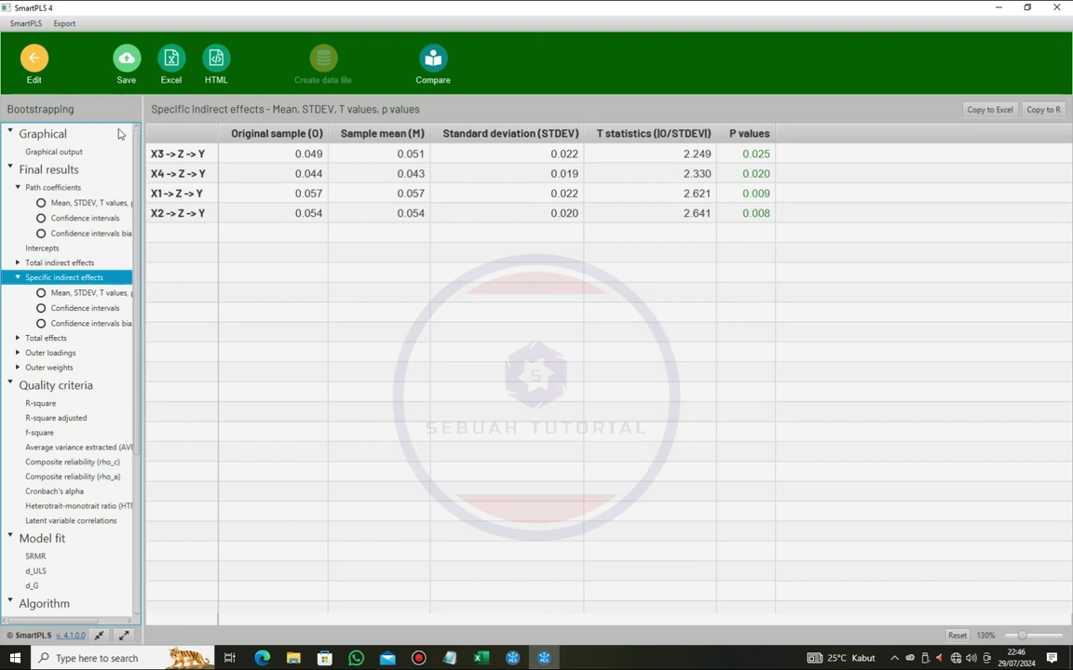
click(52, 187)
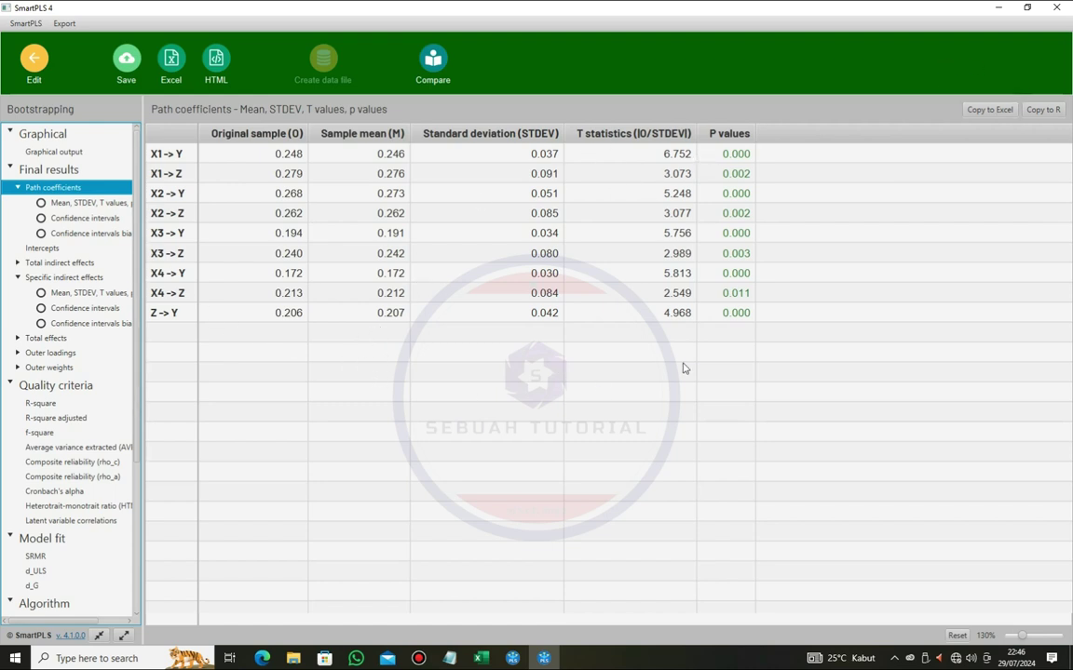
- Switch to the Data workbook in Excel and examine the indicator responses, variable totals and ratio columns on the Rumus sheet
click(411, 596)
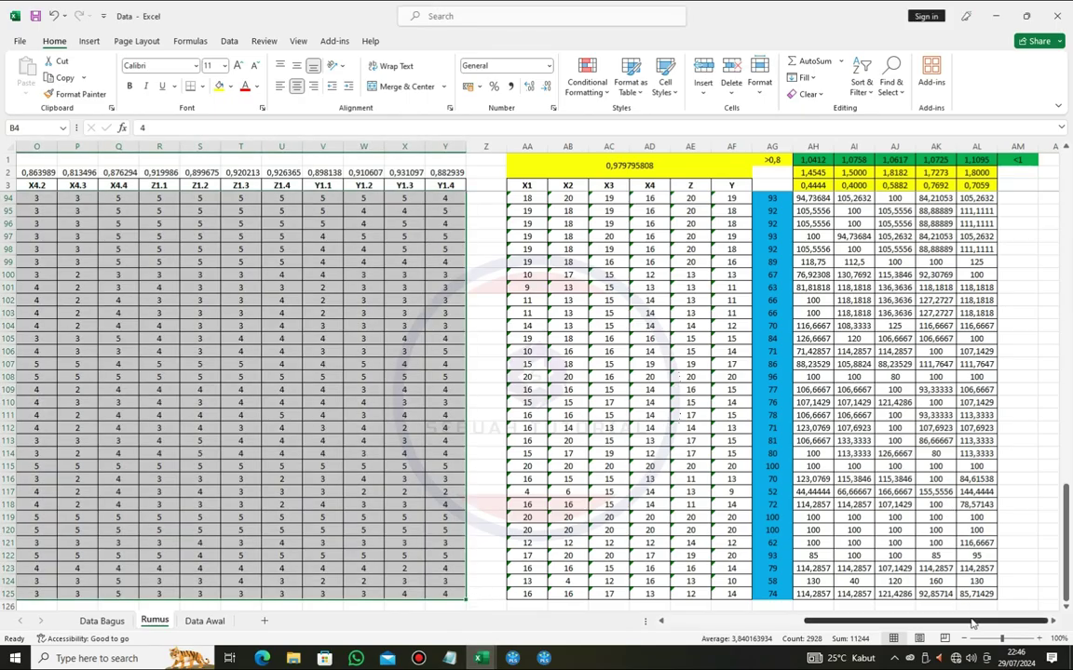
drag(971, 622, 995, 629)
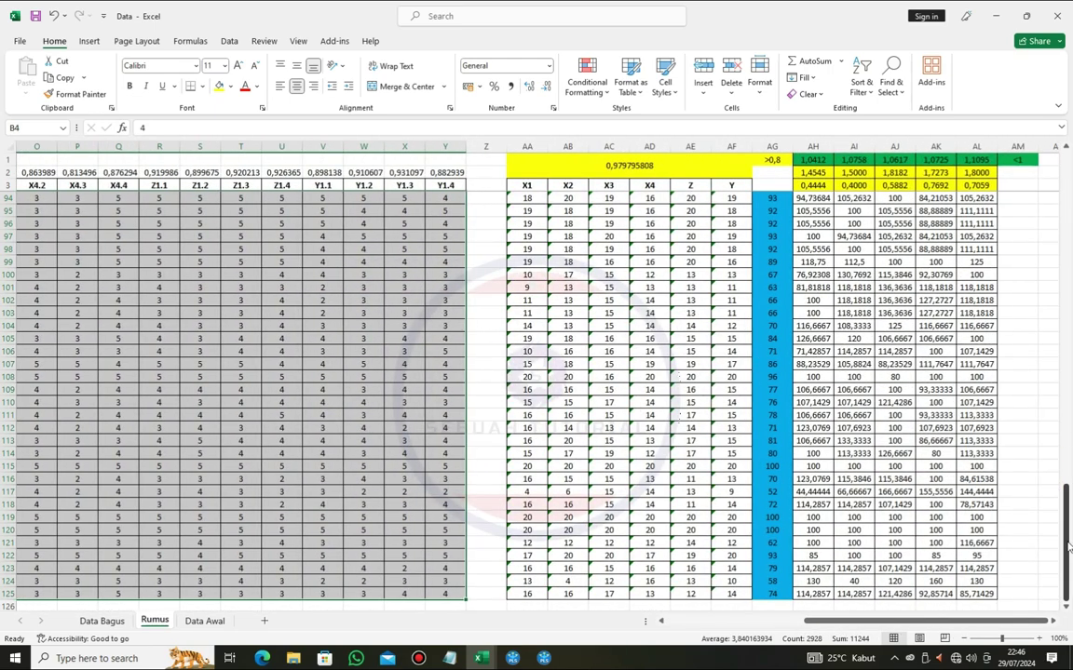
drag(1069, 540, 1066, 210)
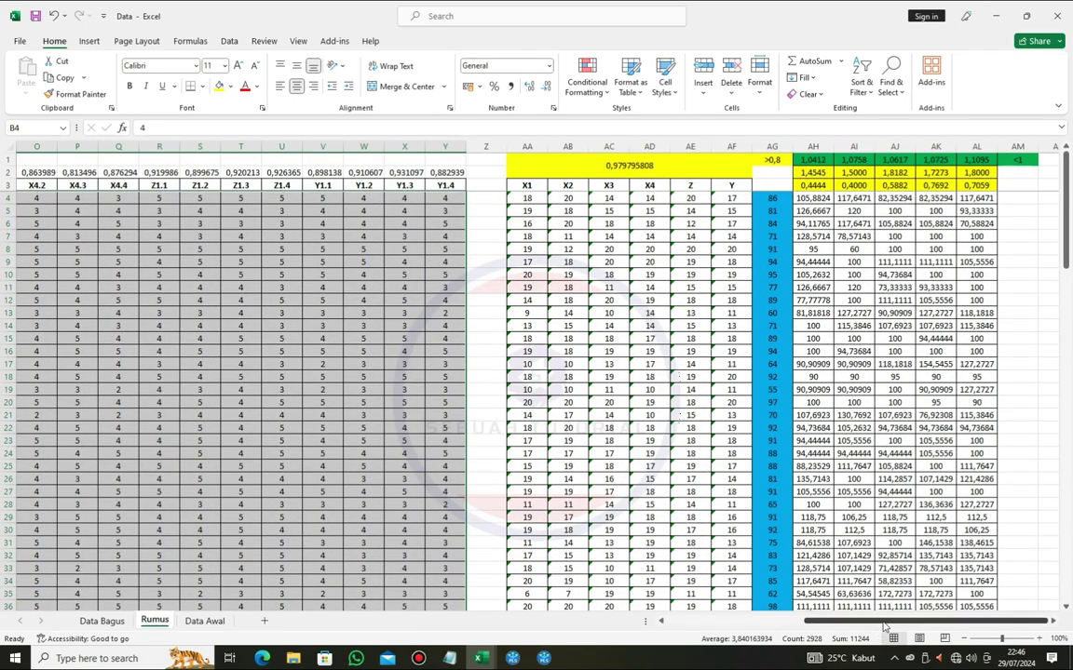
drag(826, 620, 686, 603)
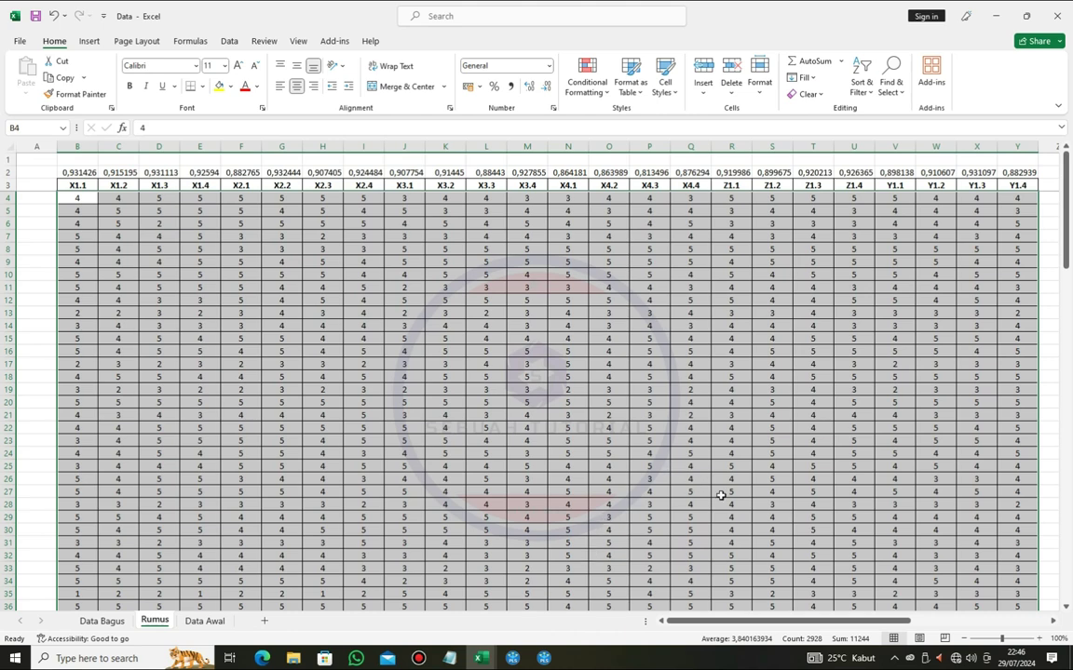
drag(765, 624, 801, 624)
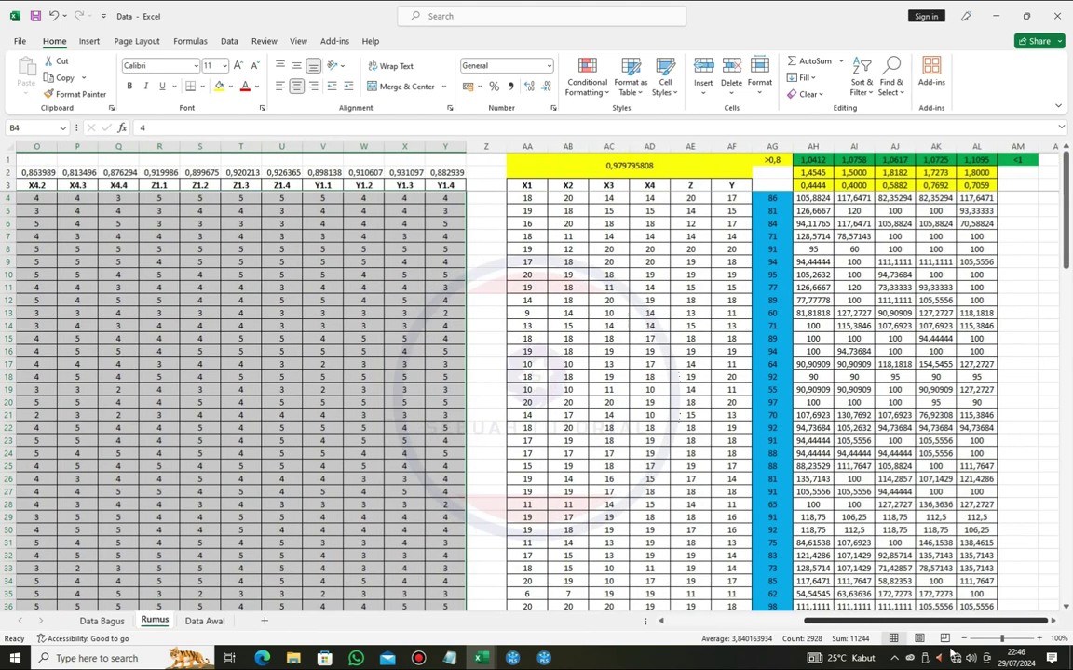